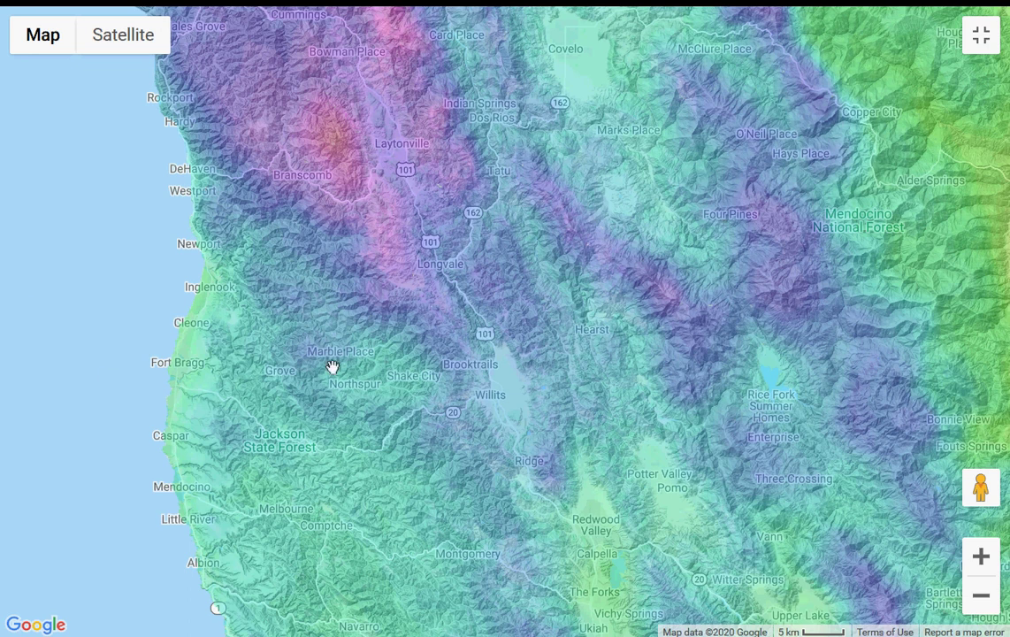
Step: Exit the full-screen precipitation map so it sits beside the Observation Search form again
left_click(987, 42)
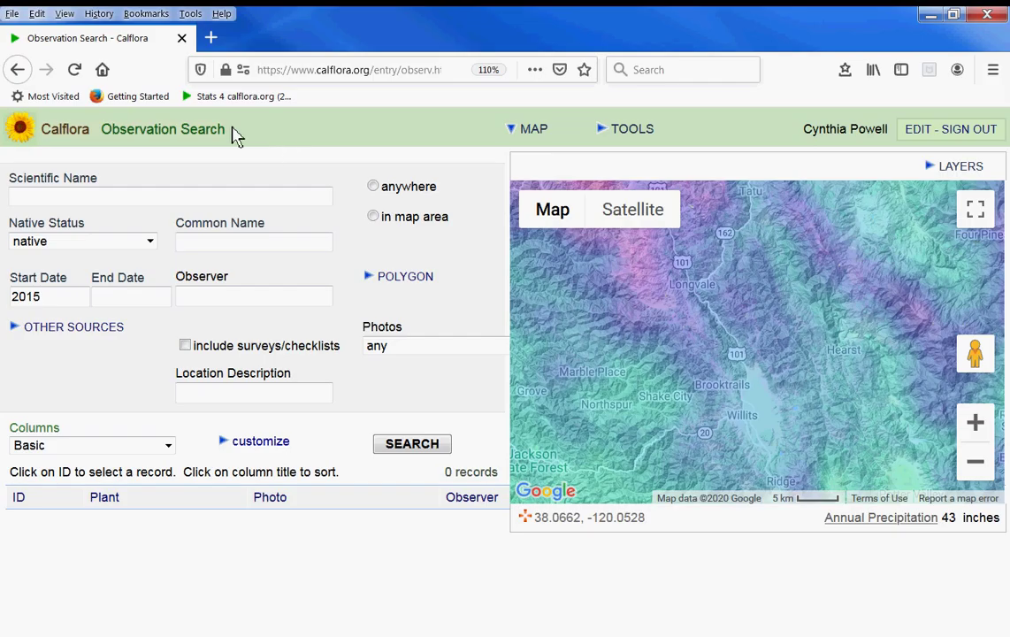
Step: Pan the map northwest toward Laytonville and the coast
left_click_drag(232, 133, 104, 148)
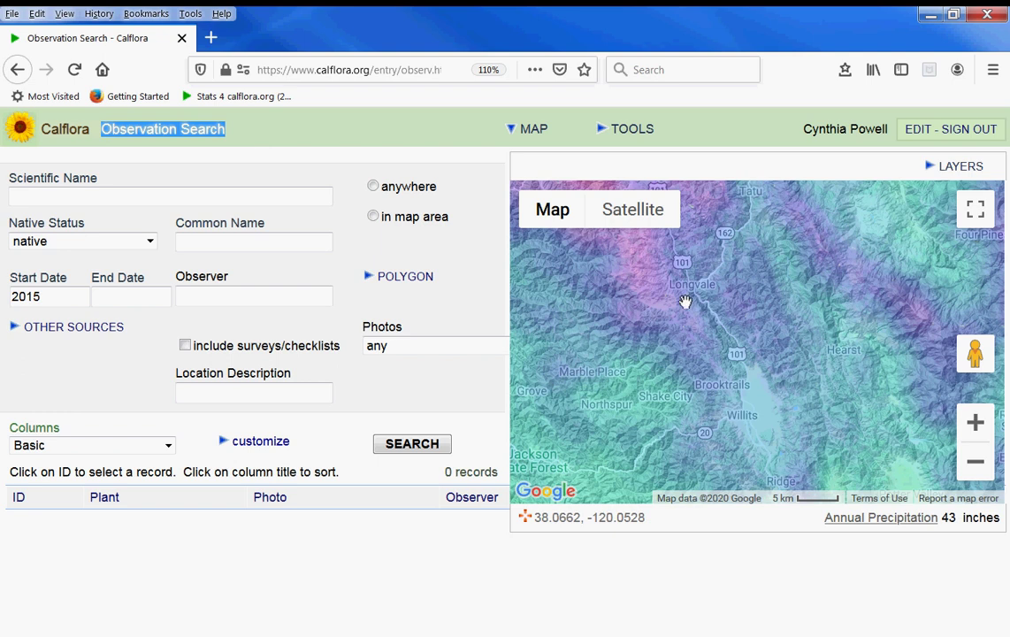
left_click_drag(686, 300, 736, 367)
left_click_drag(669, 309, 710, 348)
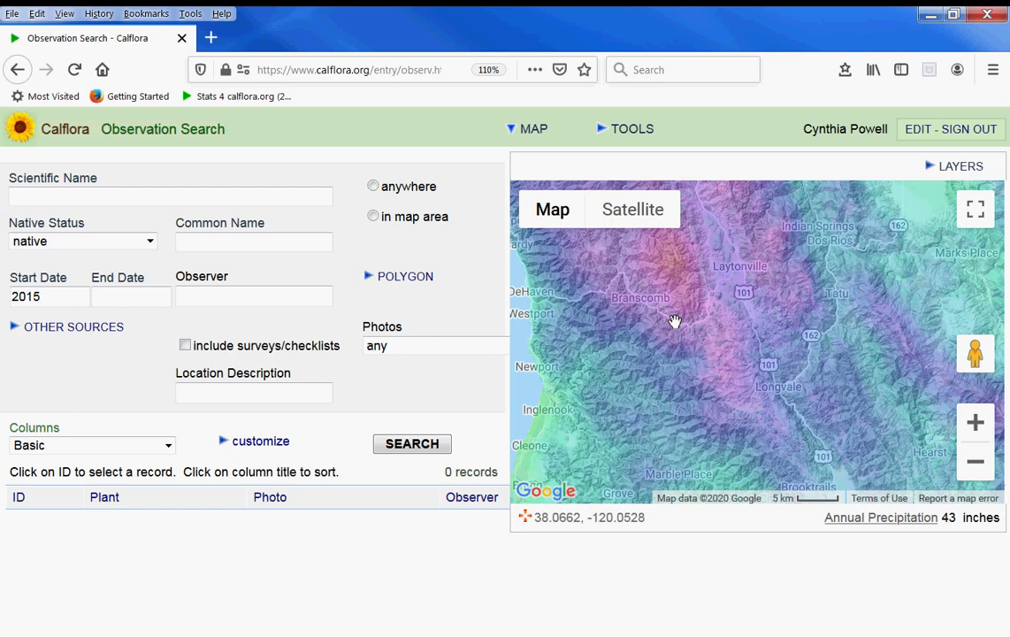
left_click_drag(674, 322, 737, 362)
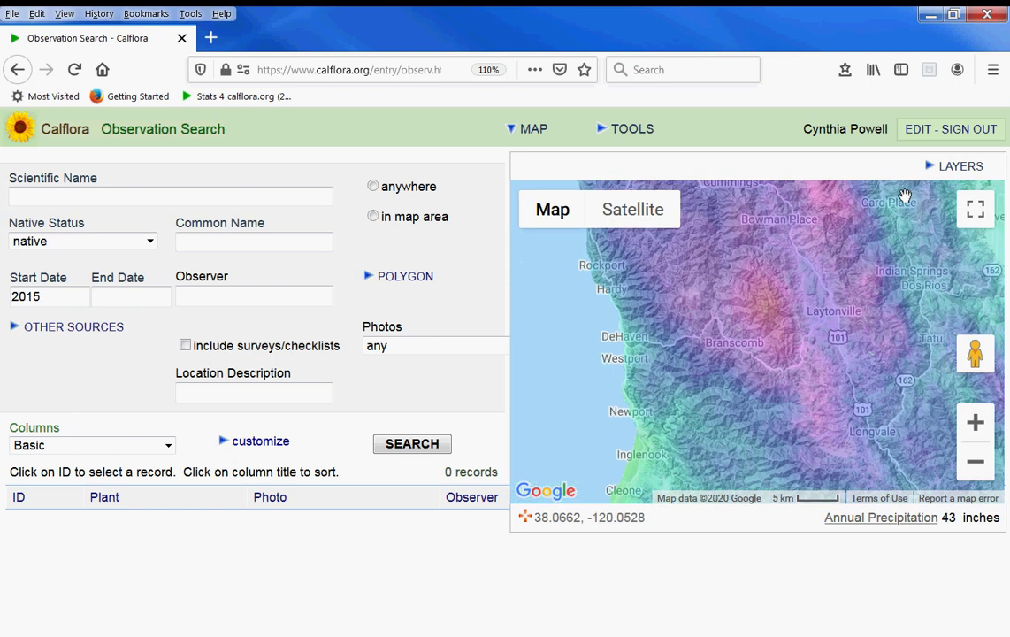
Step: Glance at the map layers list, then go to the Calflora home page via the logo
left_click(960, 177)
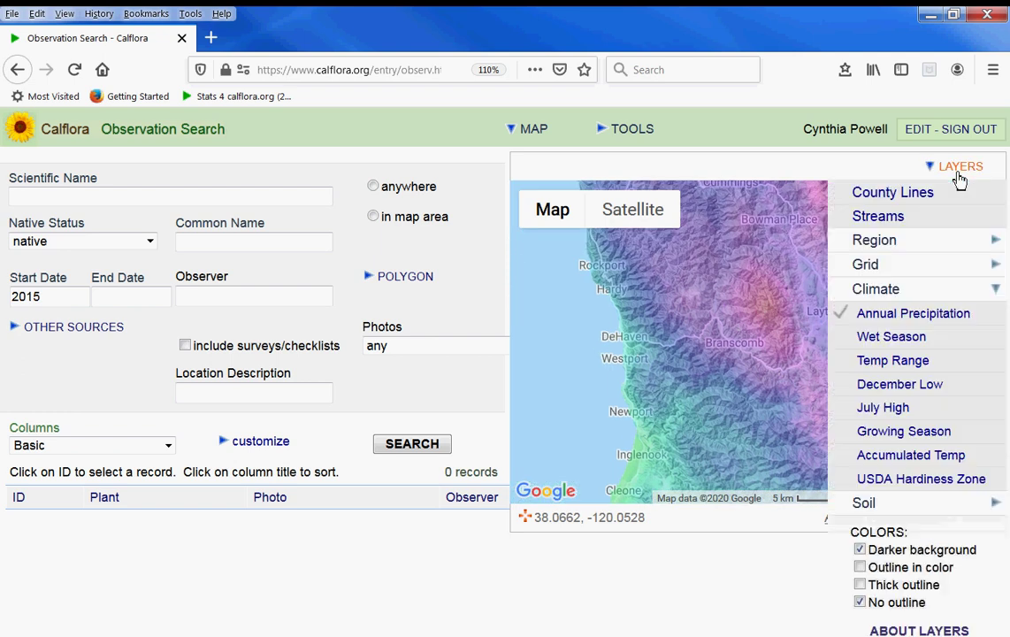
left_click(960, 177)
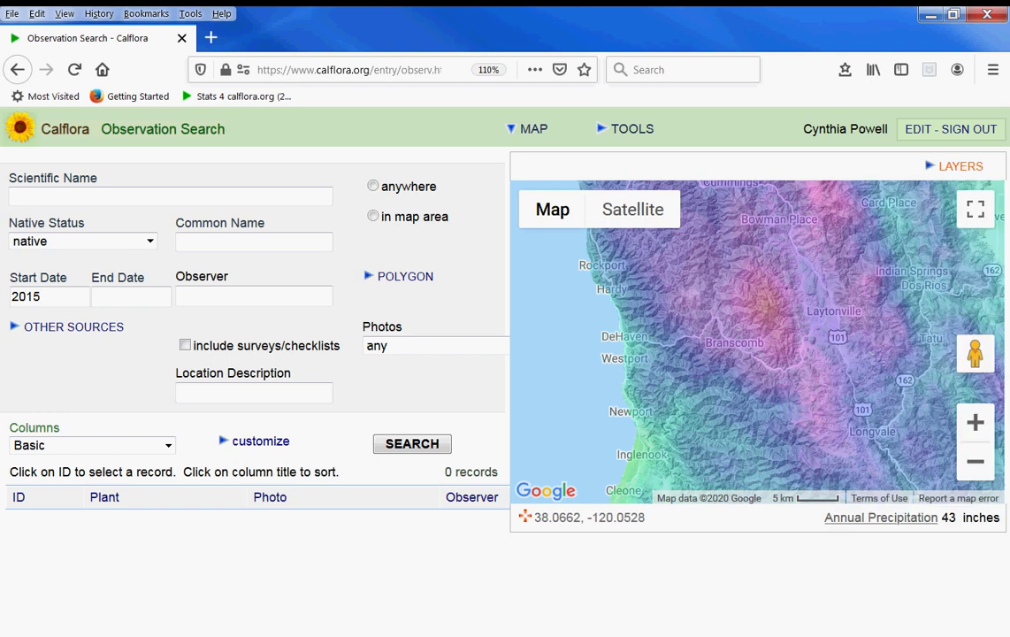
left_click(59, 123)
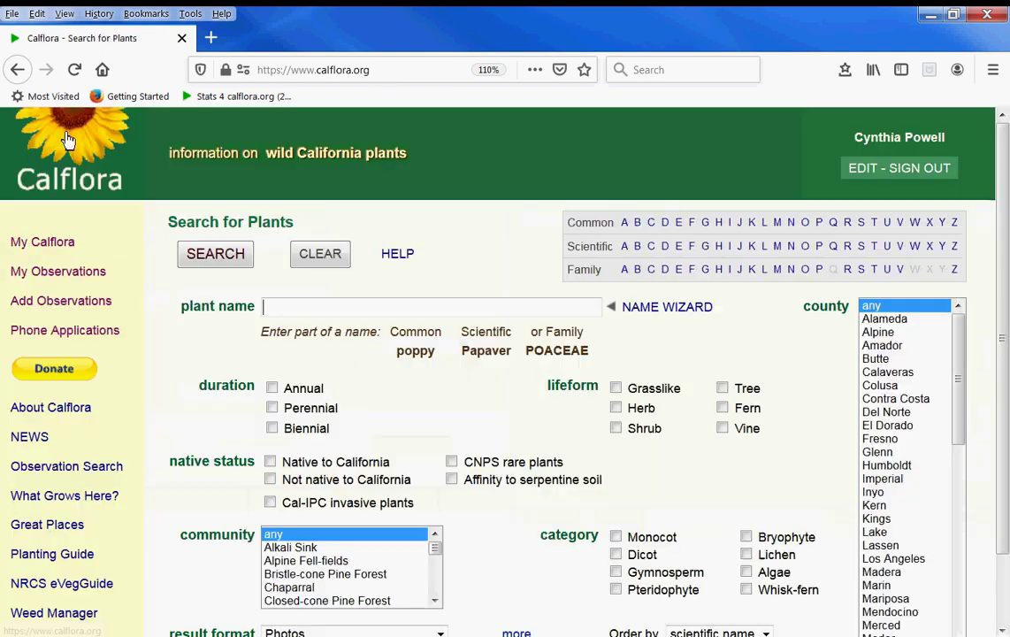
Step: Return to the Observation Search page from the left menu
left_click(387, 75)
left_click(387, 76)
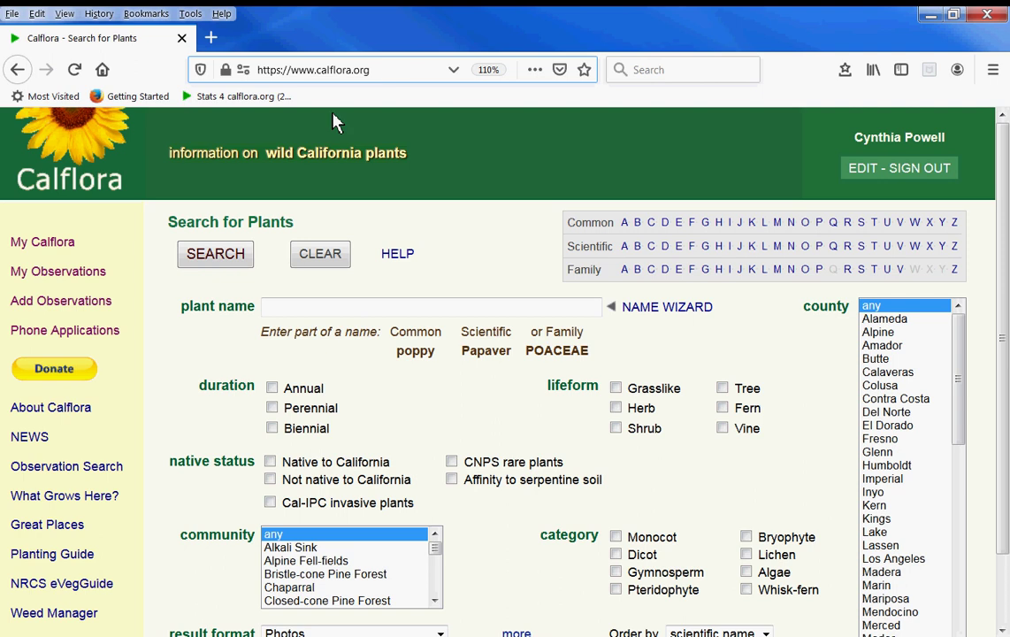
left_click(80, 468)
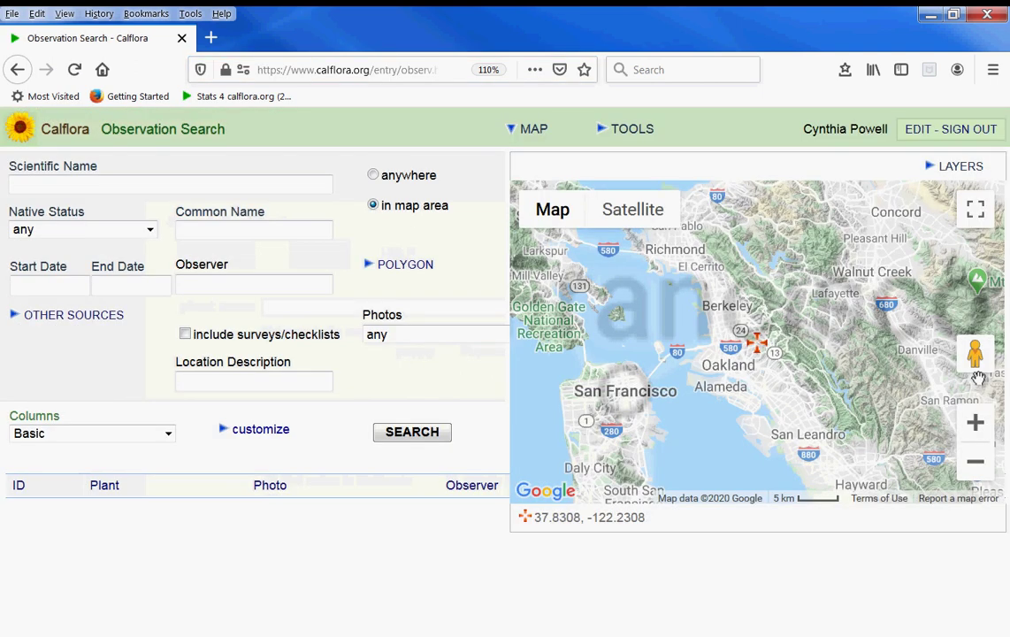
Step: Zoom the map out three levels to 50 km scale and shift it to show Sacramento
left_click(975, 464)
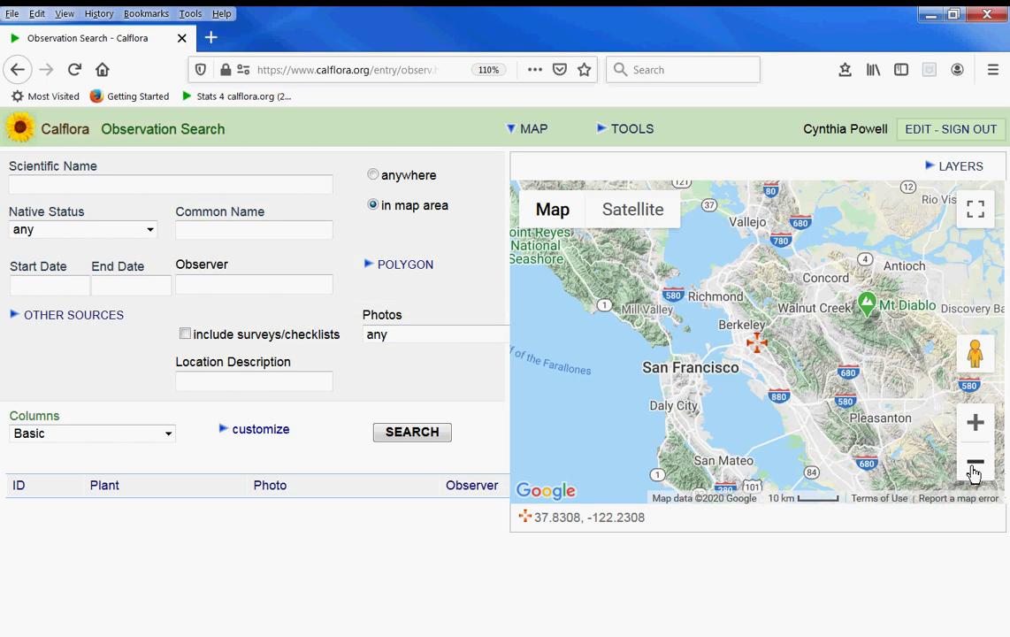
left_click(974, 464)
left_click(974, 463)
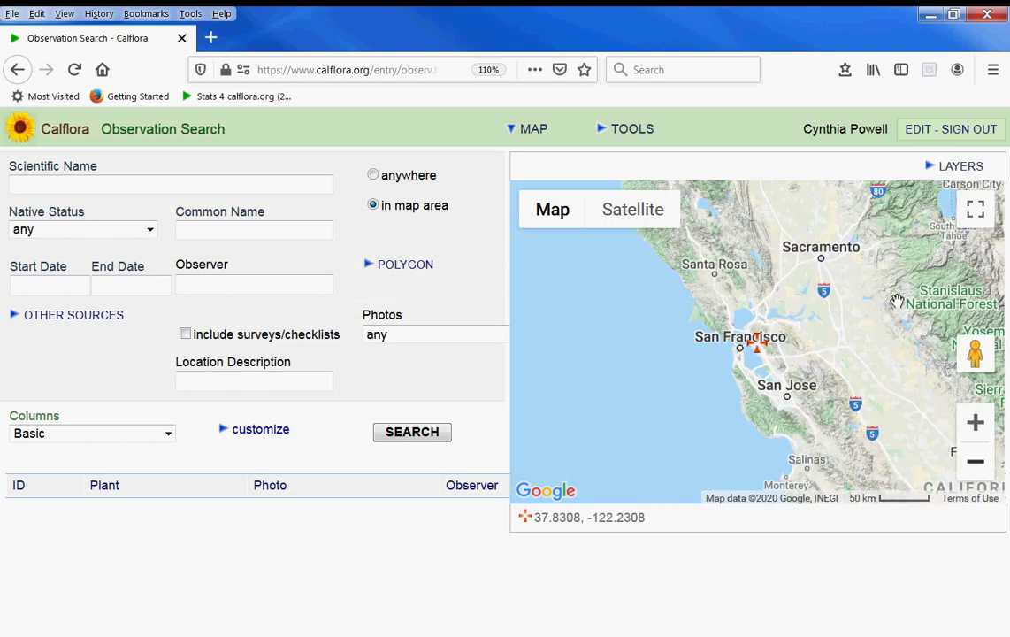
left_click_drag(894, 204, 798, 397)
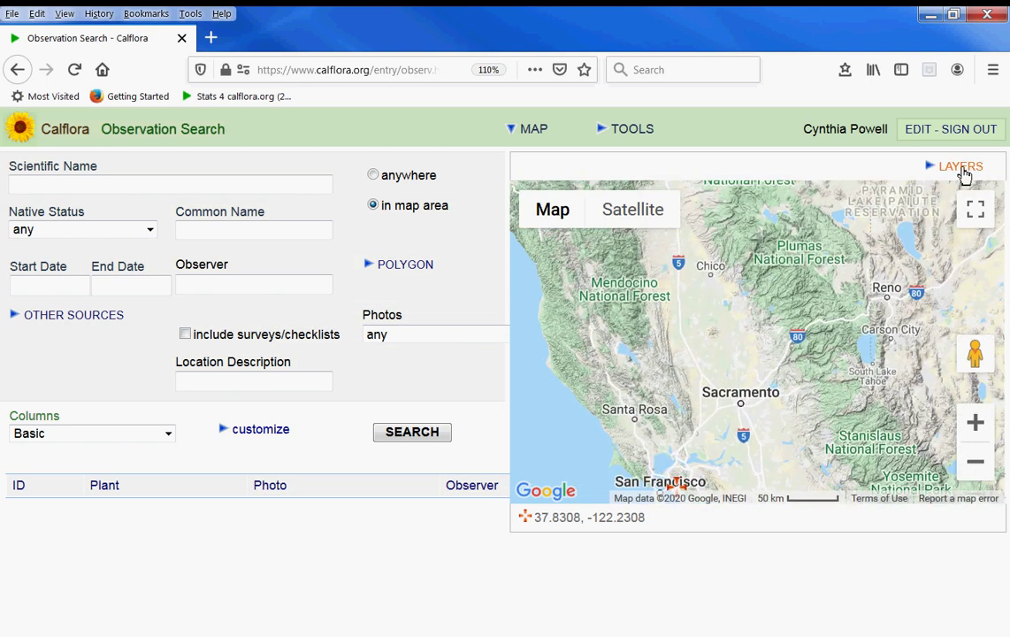
Step: In the Region layers, turn on Darker background, Outline in color and Thick outline
left_click(963, 168)
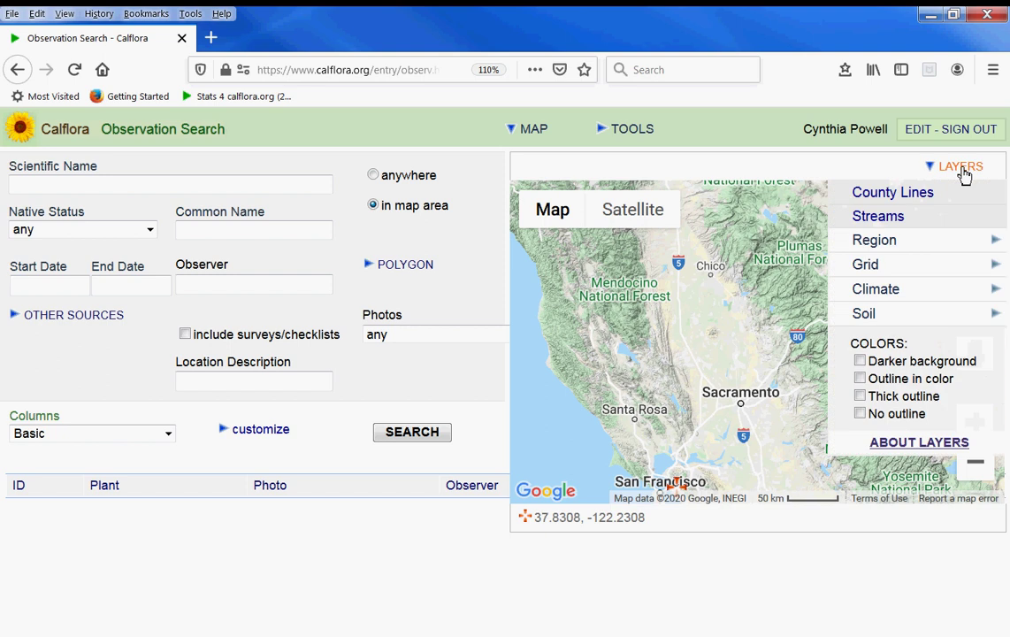
left_click(929, 250)
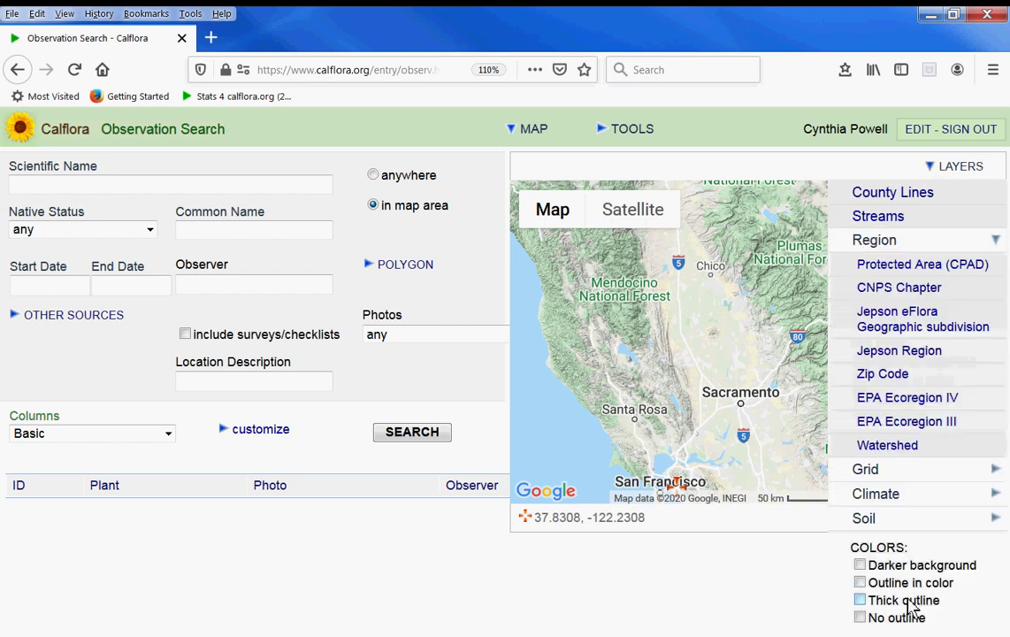
left_click(860, 566)
left_click(861, 582)
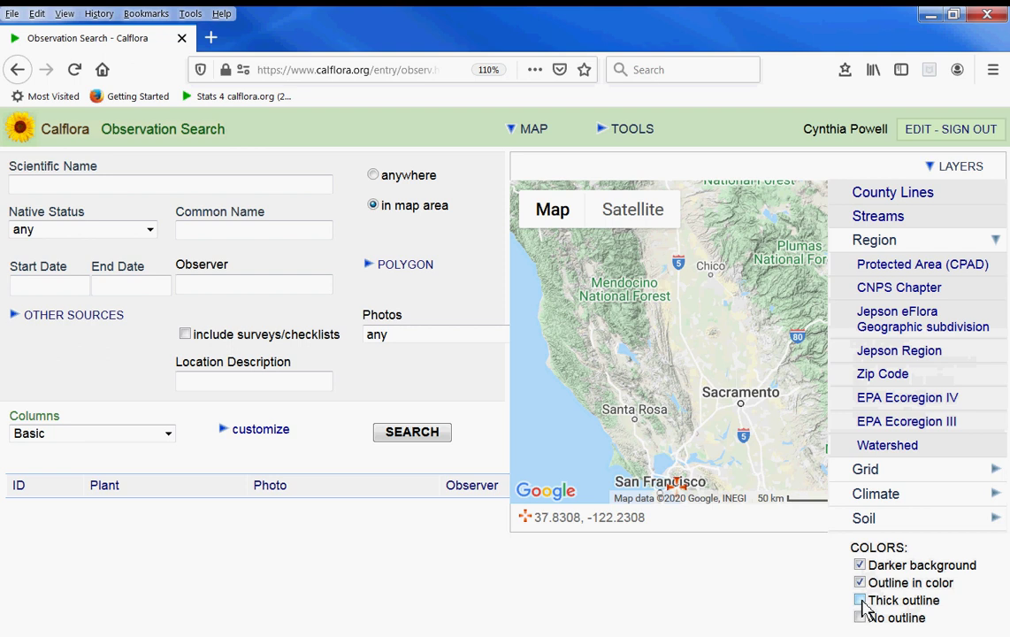
left_click(860, 601)
Step: Try each Region overlay from CPAD to EPA Ecoregion III, ending on Watershed, then collapse Region
left_click(869, 271)
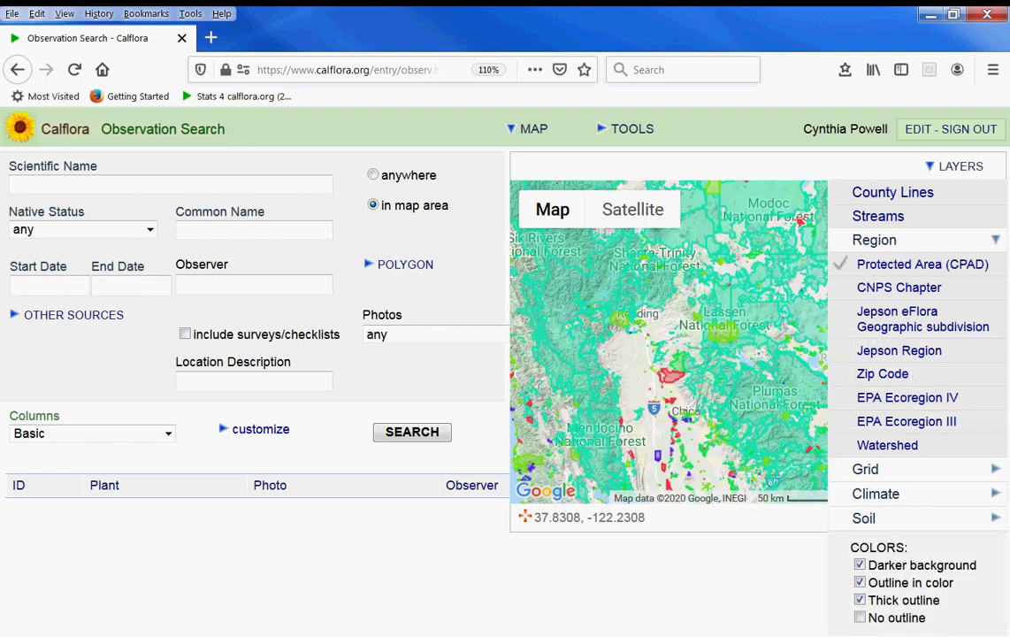
left_click(925, 295)
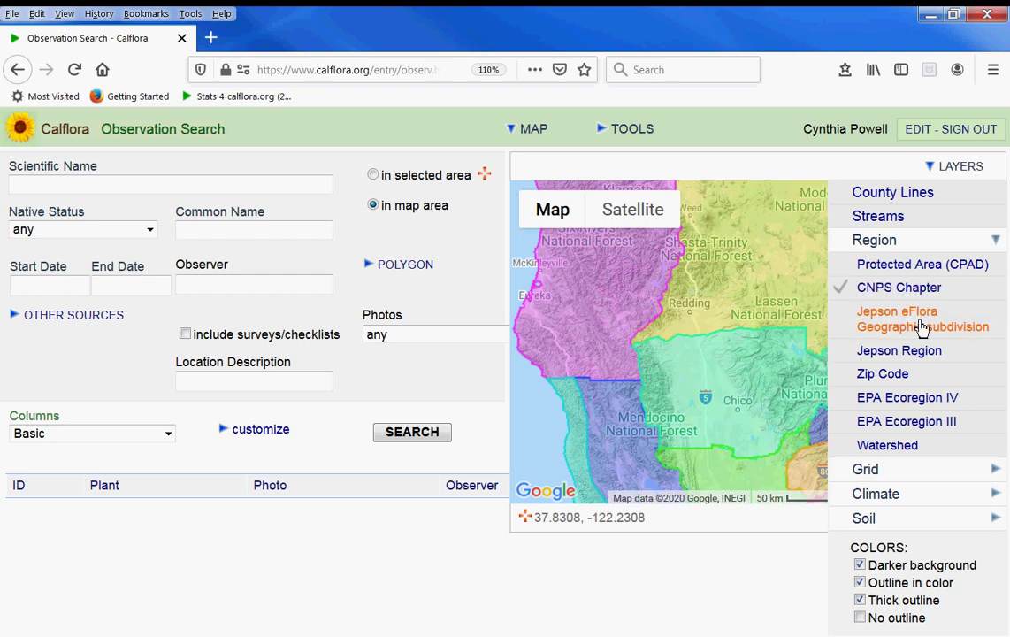
left_click(923, 328)
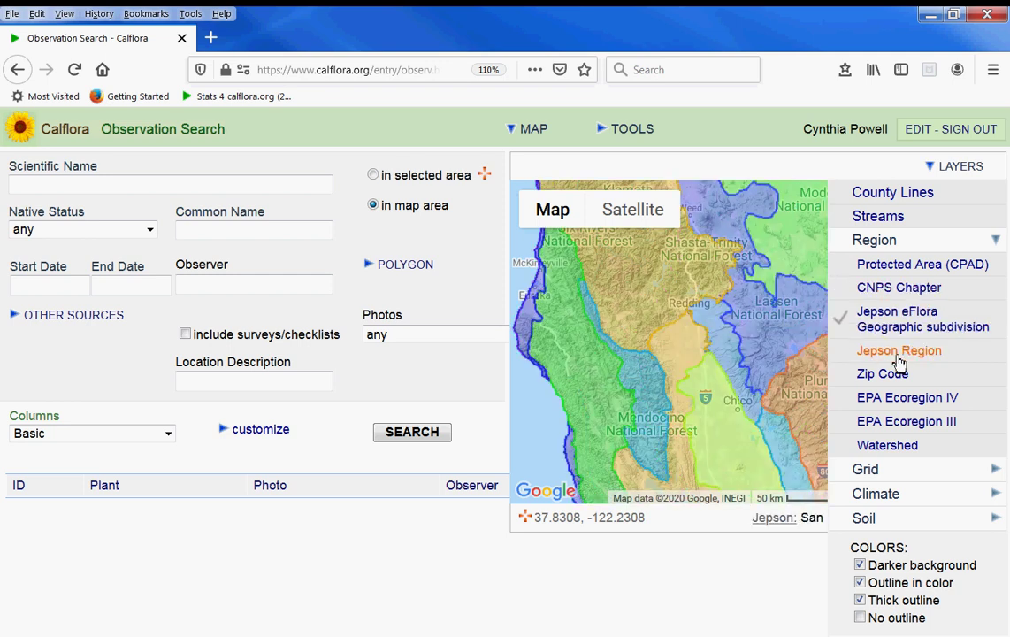
left_click(898, 359)
left_click(896, 379)
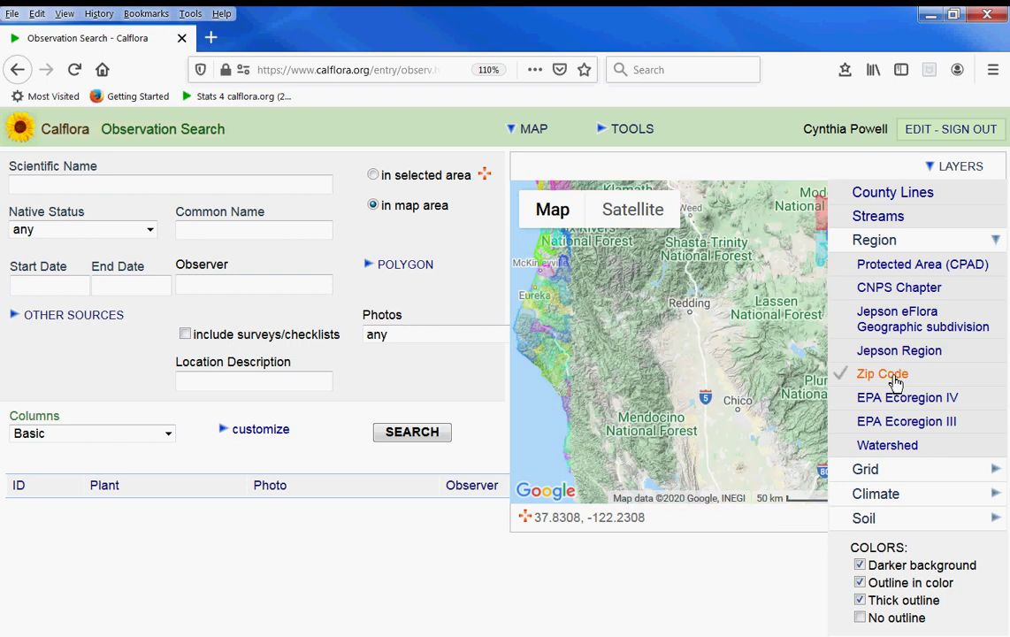
left_click(896, 402)
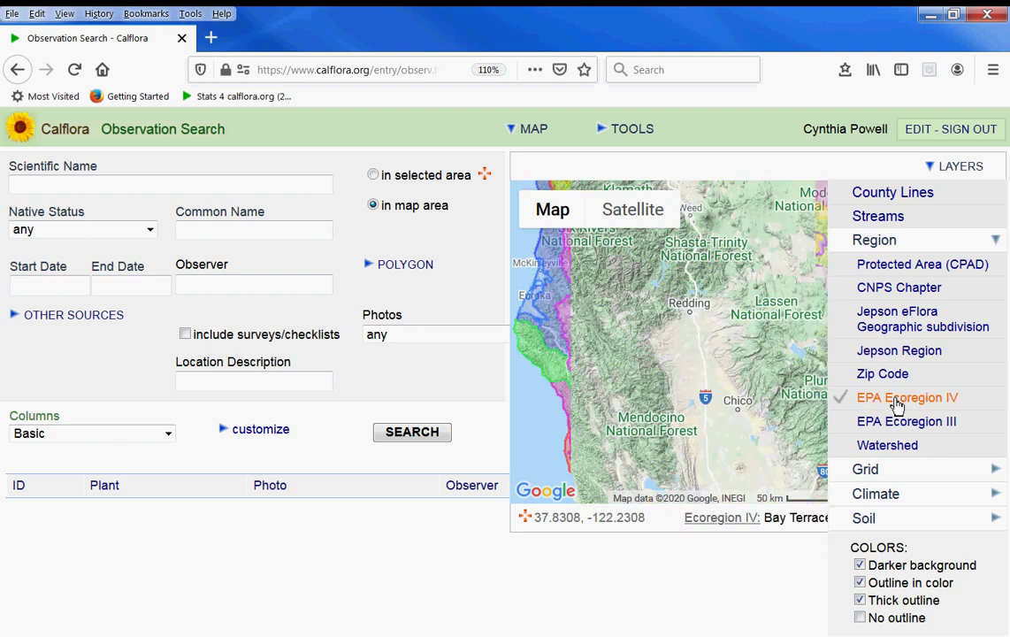
left_click(897, 425)
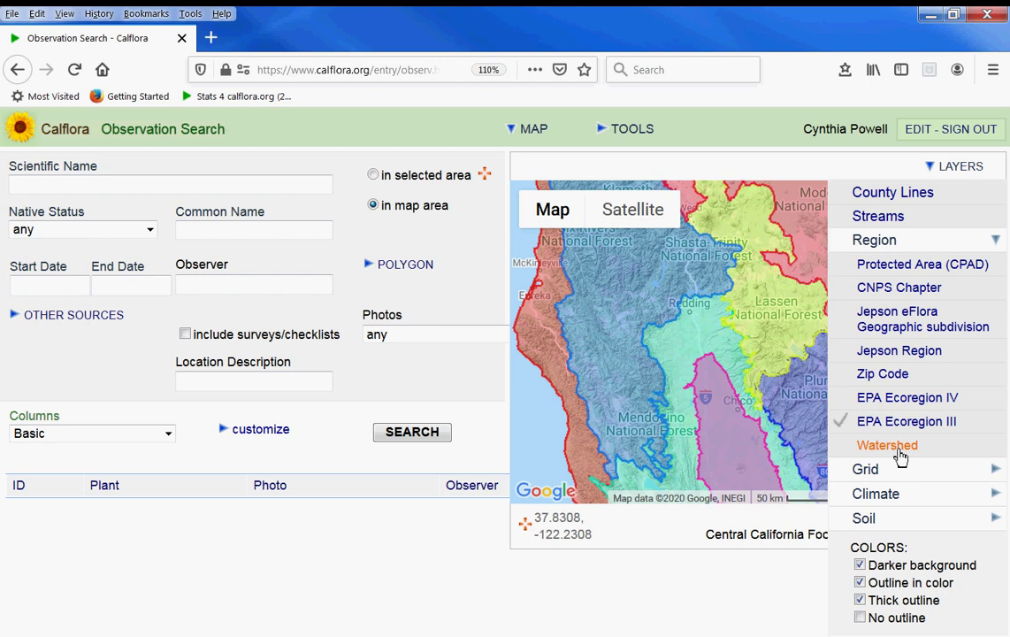
left_click(902, 453)
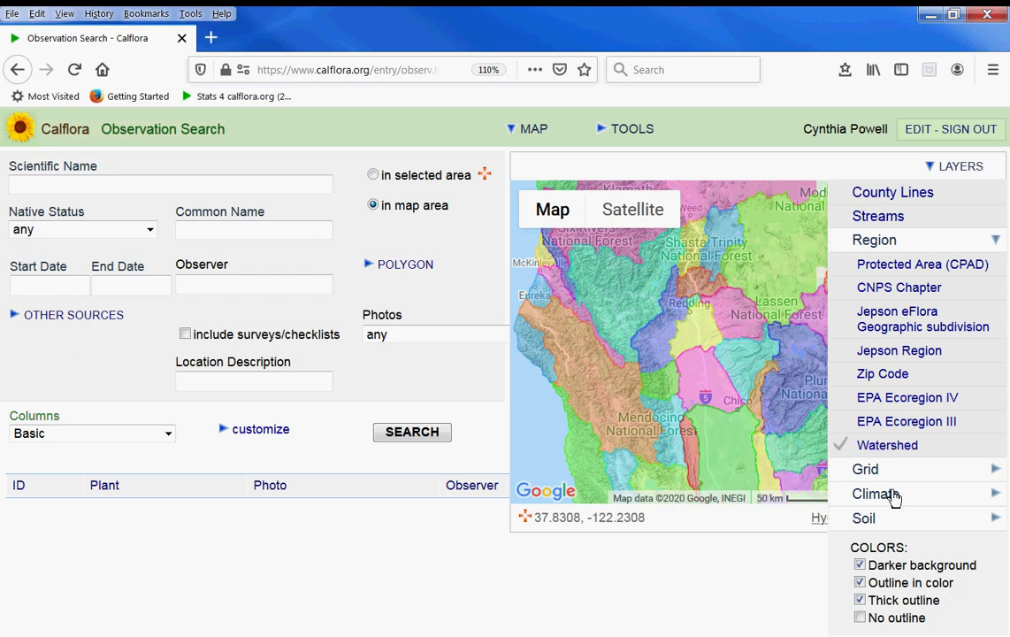
left_click(909, 246)
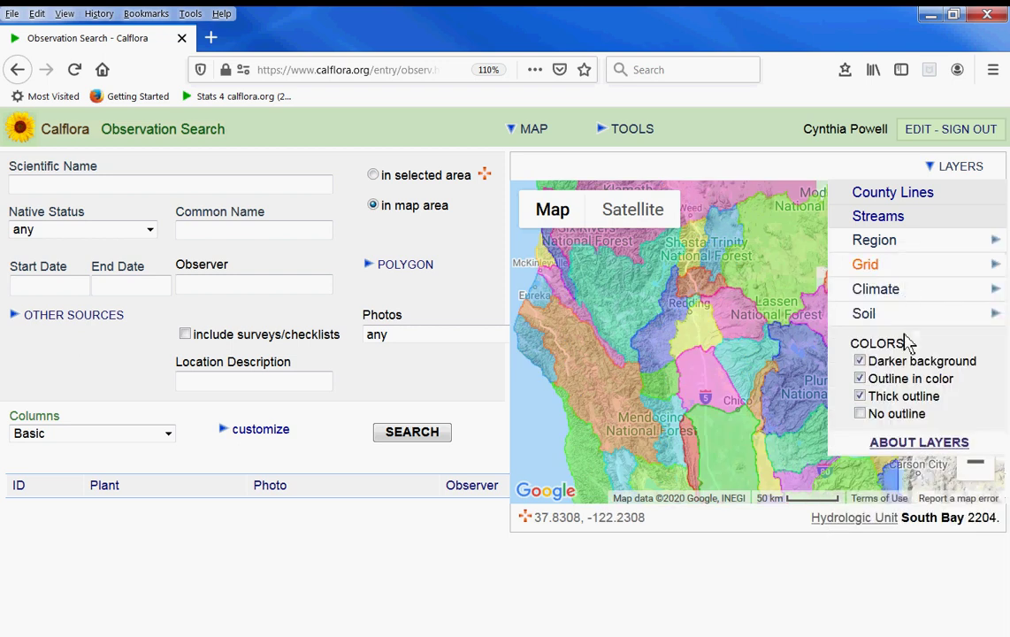
Step: Switch the map overlay from Annual Precipitation to the Soil Serpentine Area layer
left_click(894, 295)
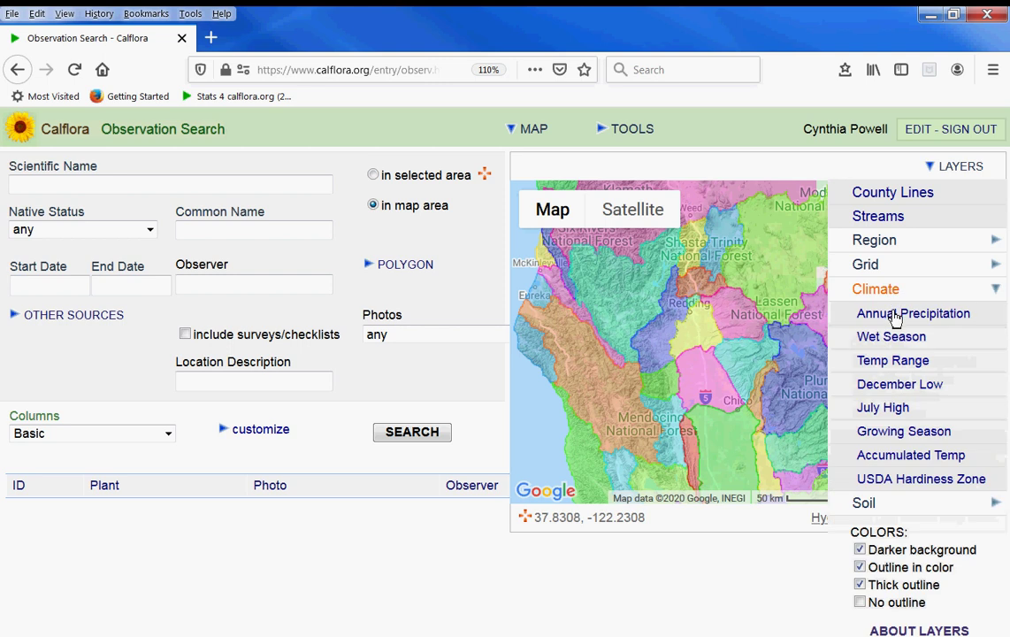
left_click(895, 317)
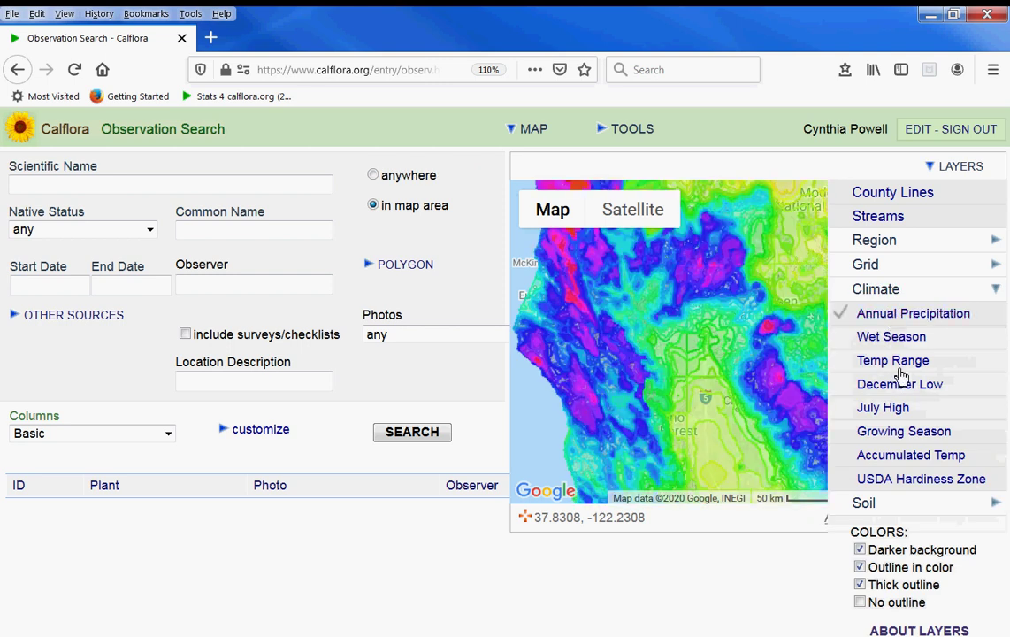
left_click(906, 295)
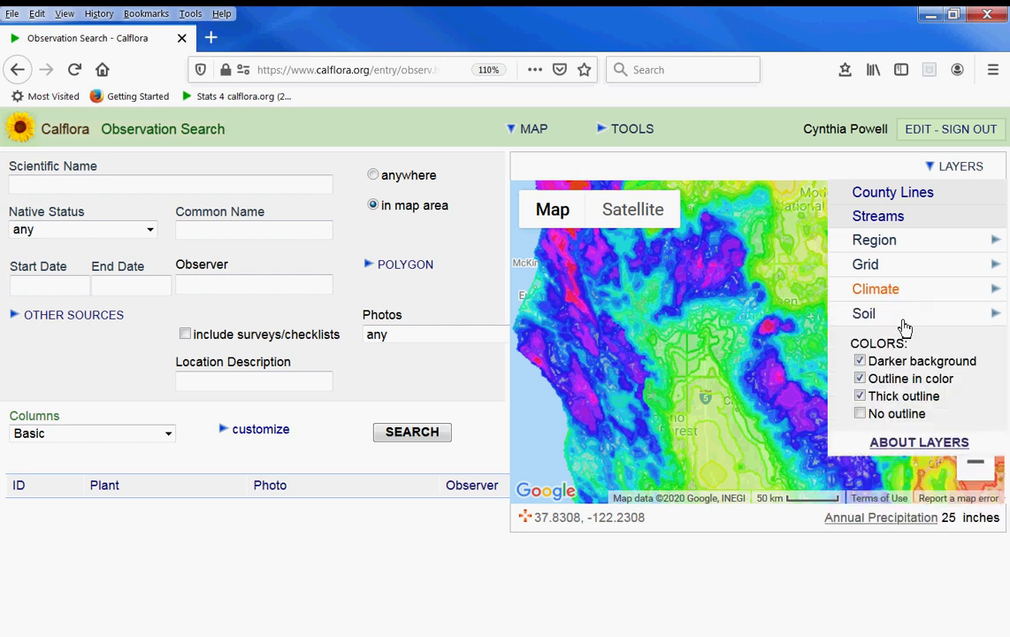
left_click(903, 317)
left_click(904, 481)
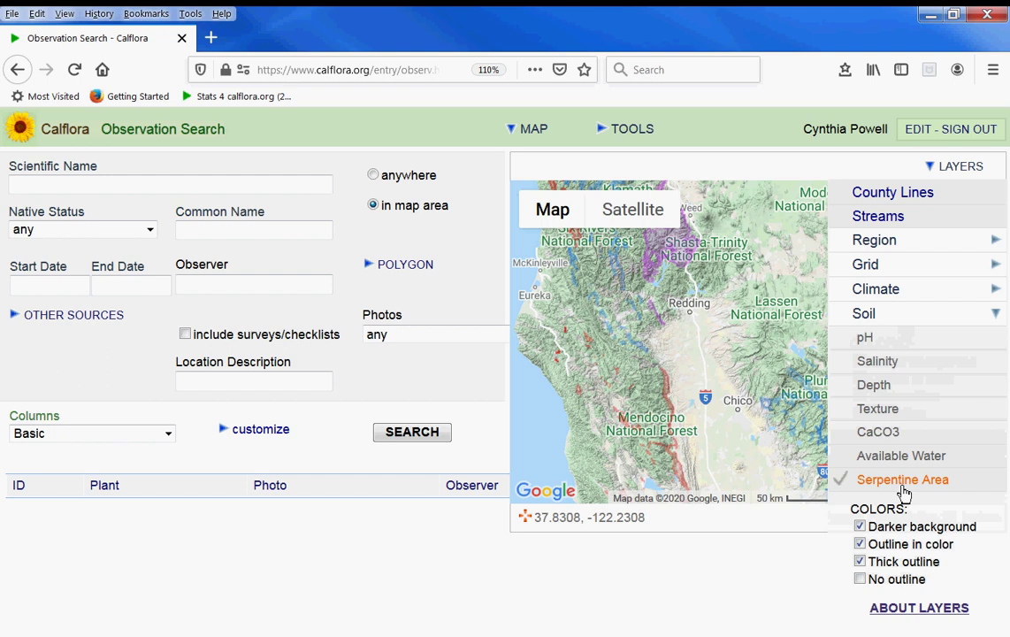
left_click(960, 169)
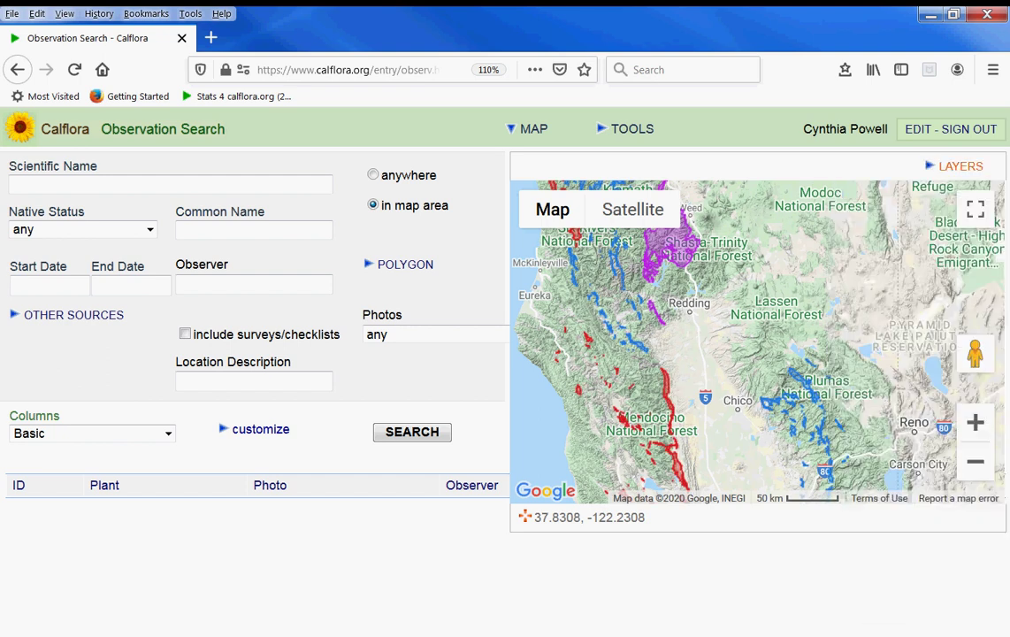
Step: Zoom in on Shasta-Trinity and pan west toward Six Rivers National Forest
left_click(976, 464)
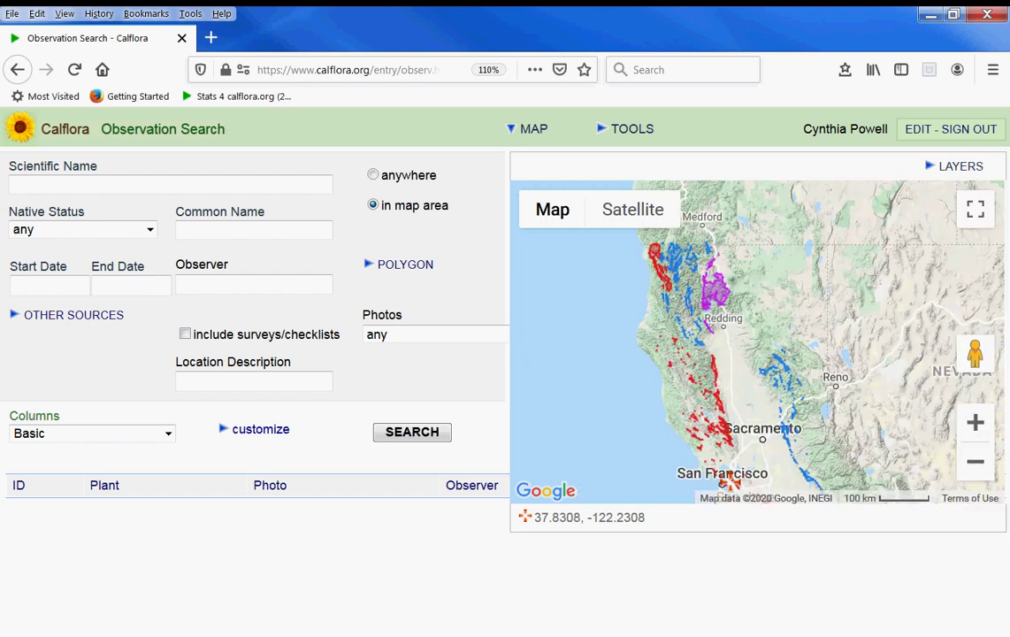
left_click(975, 424)
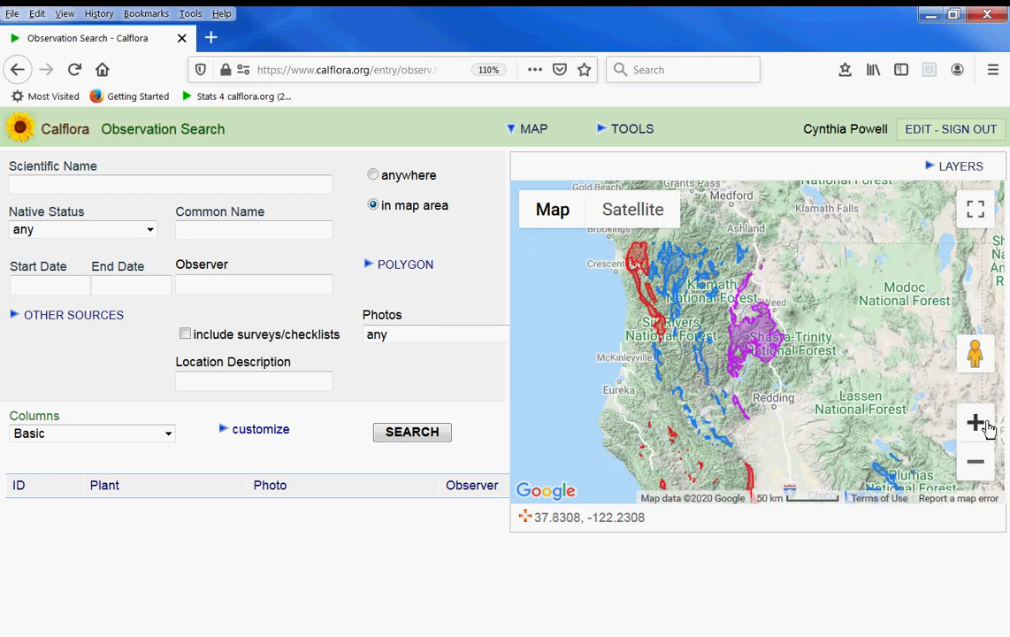
left_click(984, 424)
left_click(986, 426)
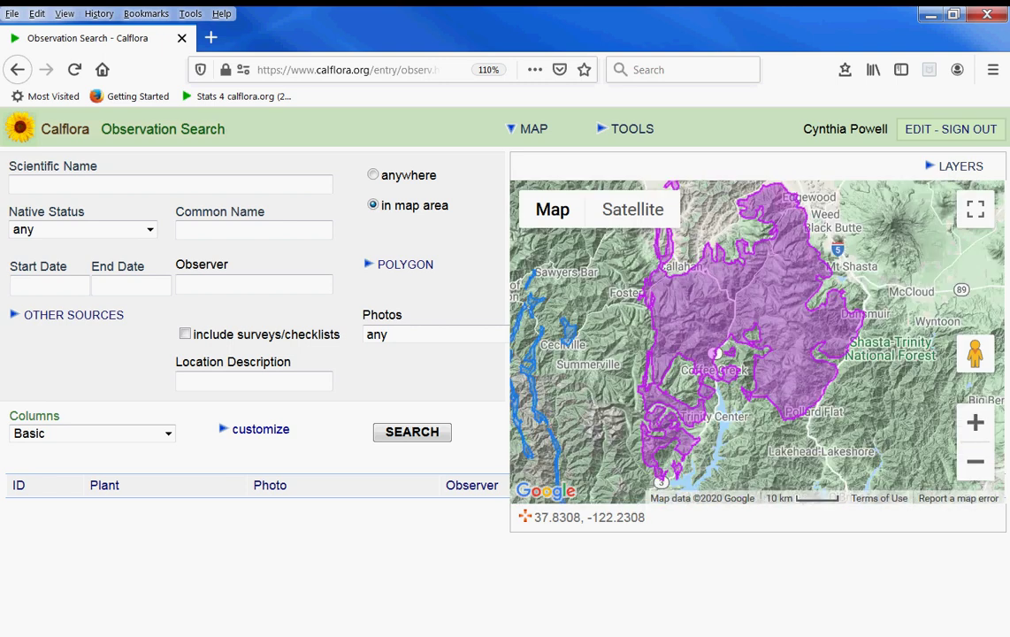
left_click_drag(839, 240, 885, 267)
left_click_drag(734, 354, 918, 304)
Step: Zoom to 5 km scale and mark a point near Callahan in Serpentine Area Unit 1 #451
left_click(974, 425)
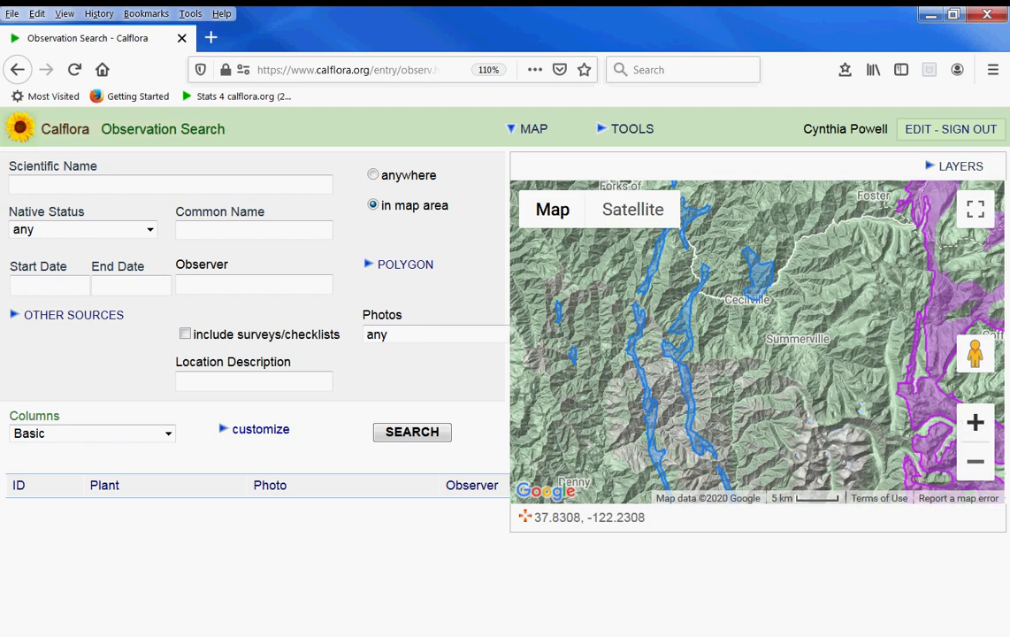
left_click_drag(863, 371, 870, 377)
left_click_drag(825, 350, 849, 391)
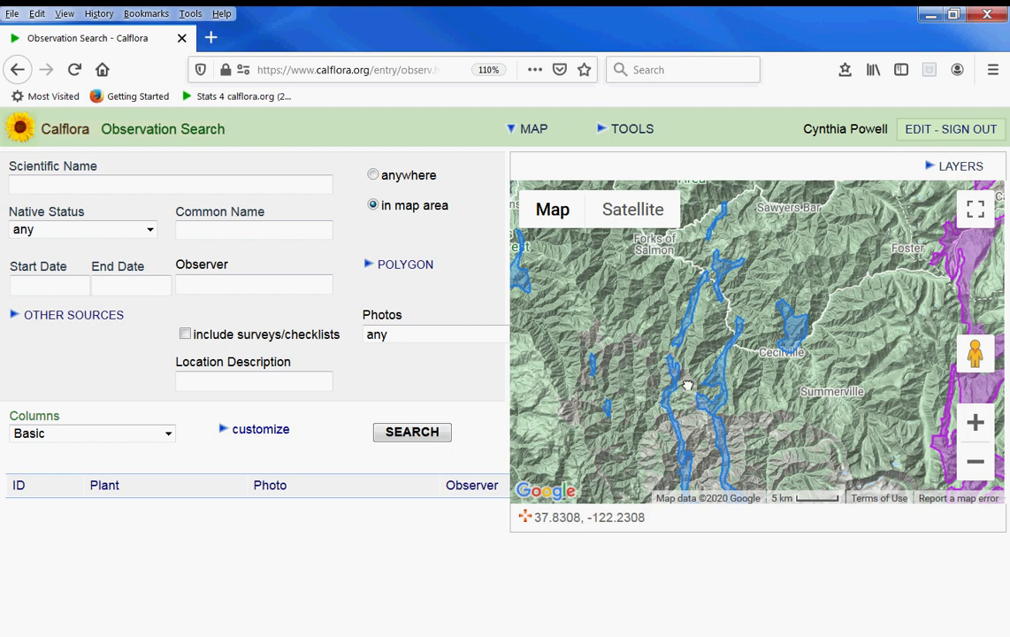
left_click_drag(881, 241, 733, 268)
left_click(821, 270)
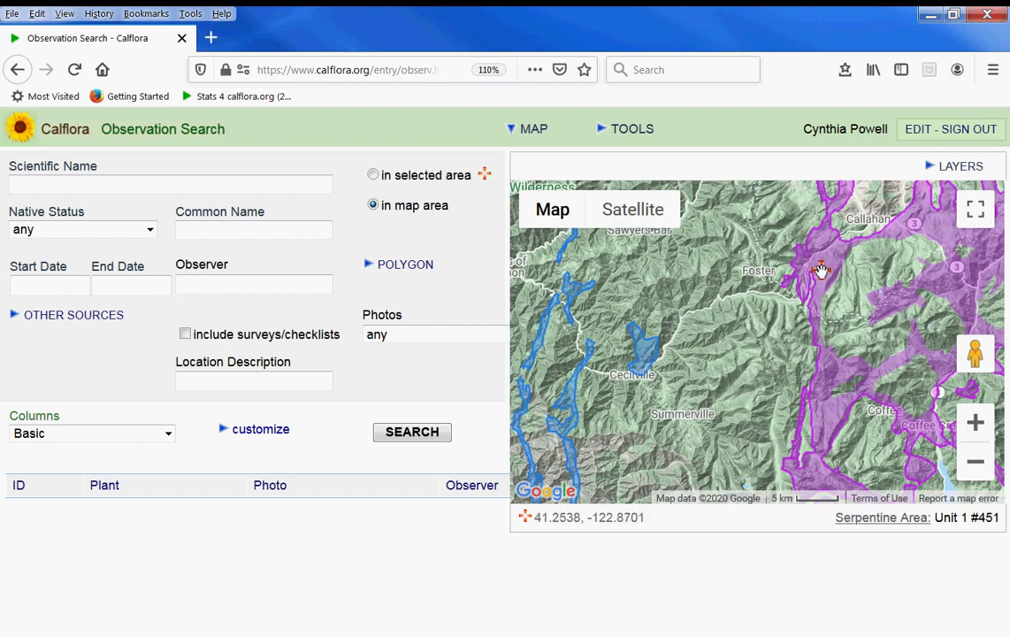
Step: Limit the search to the selected area and reposition the point within the serpentine area
left_click(372, 176)
left_click_drag(712, 317, 593, 374)
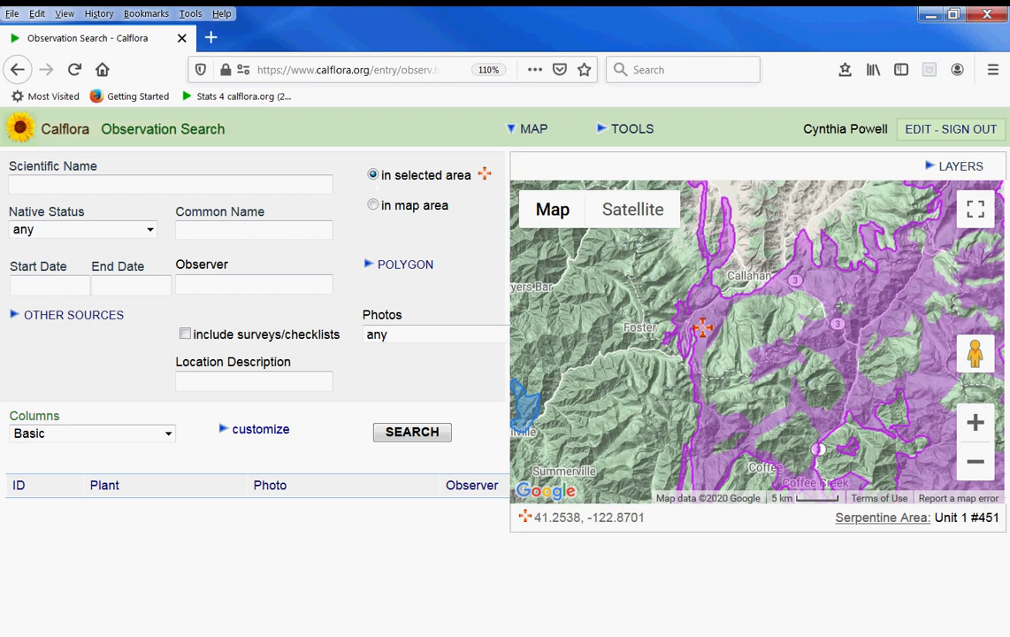
left_click(705, 296)
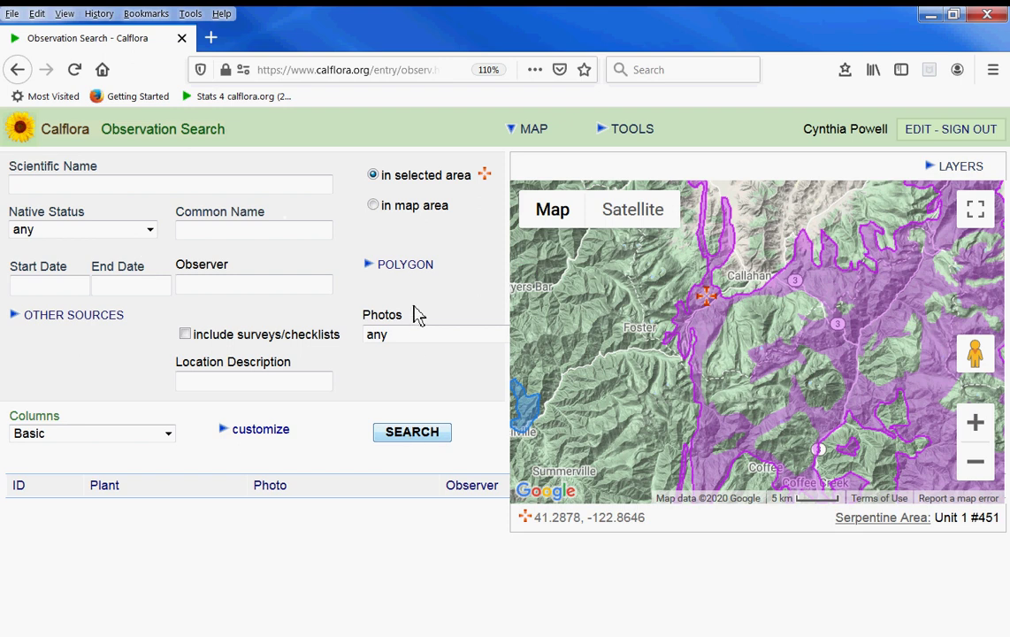
Step: Enter 2016 as the start date and run the search, returning 405 records
left_click(65, 286)
type("2016")
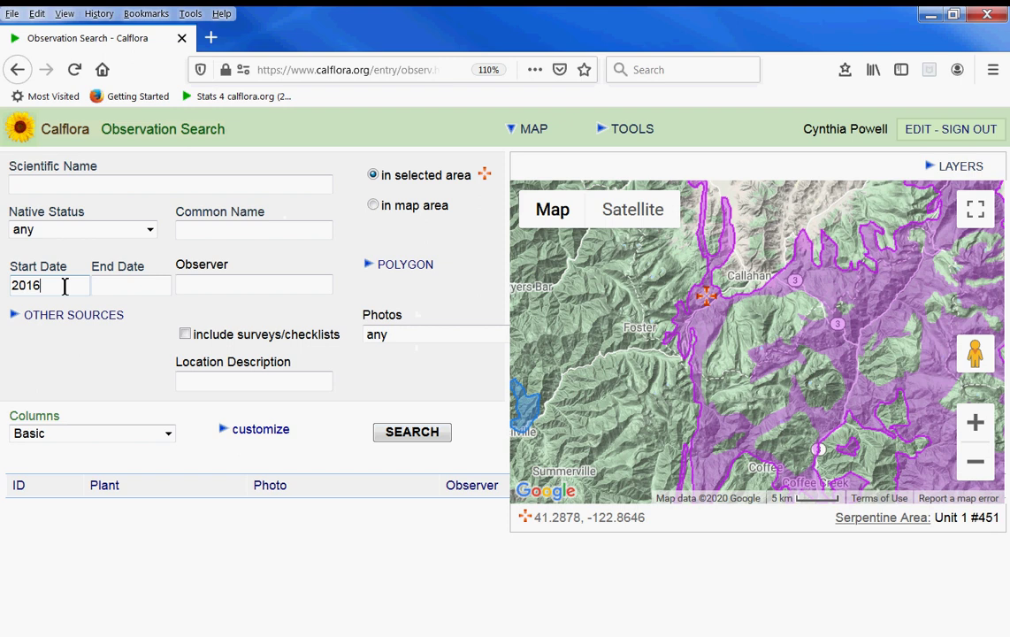
left_click(415, 436)
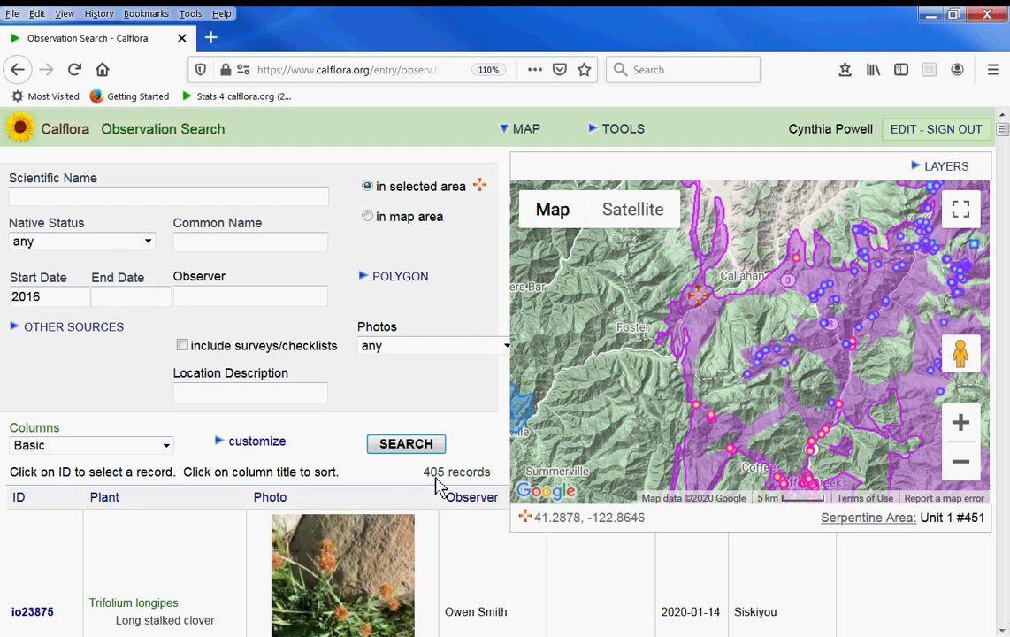
Step: Inspect the Phlox diffusa record detail on the map, then collapse the map to widen the results table
left_click_drag(425, 478, 490, 482)
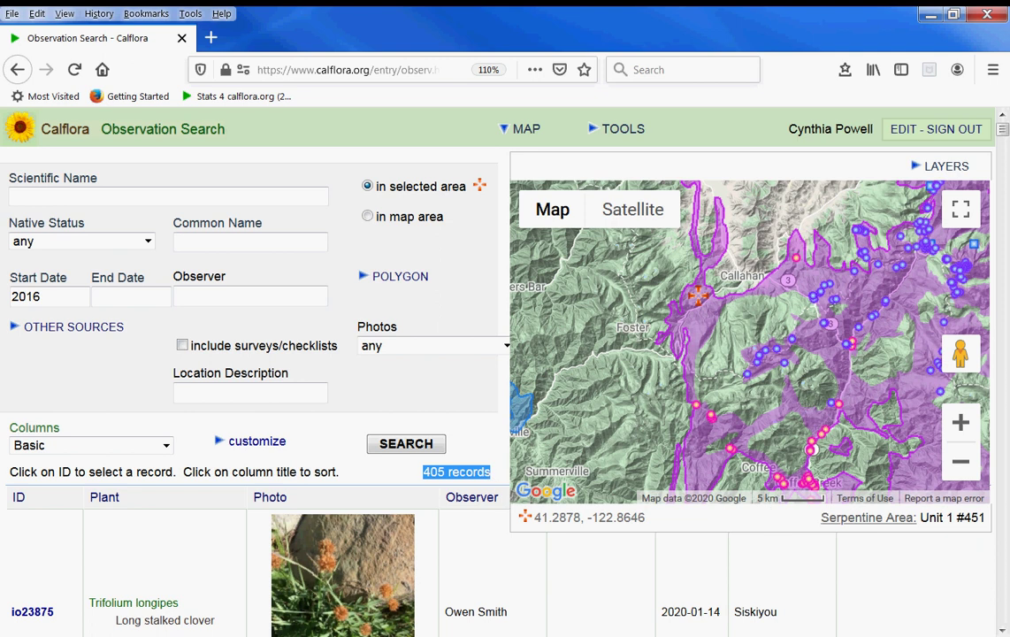
left_click_drag(796, 354, 749, 320)
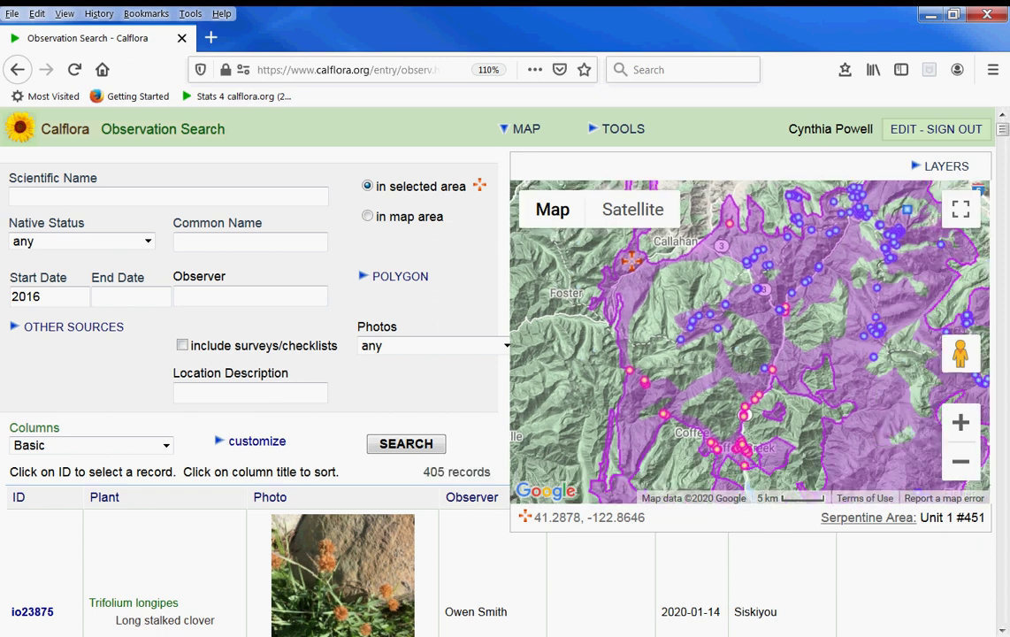
left_click(875, 361)
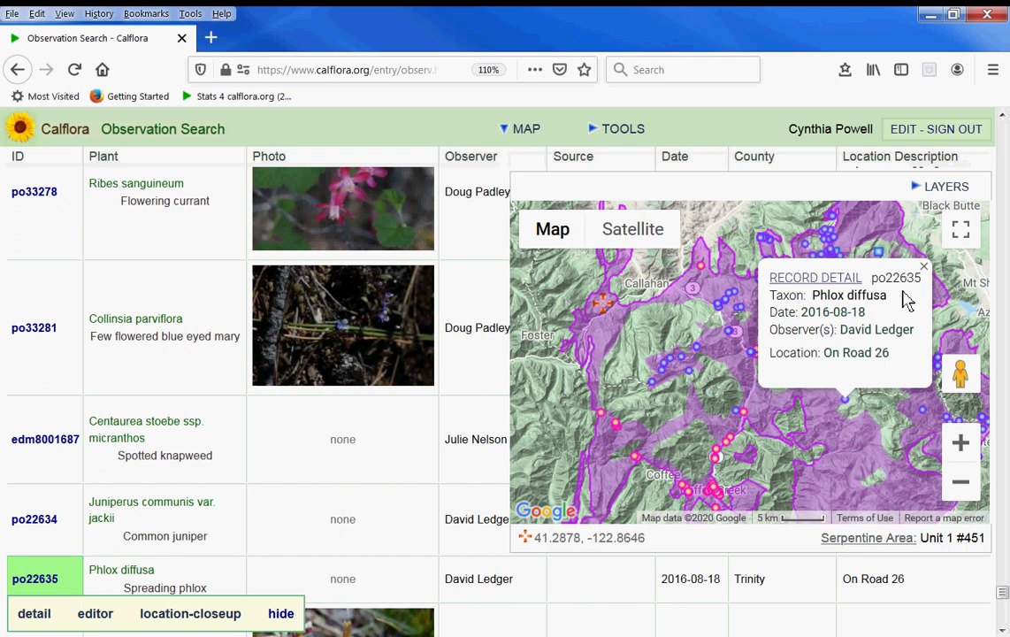
left_click(924, 268)
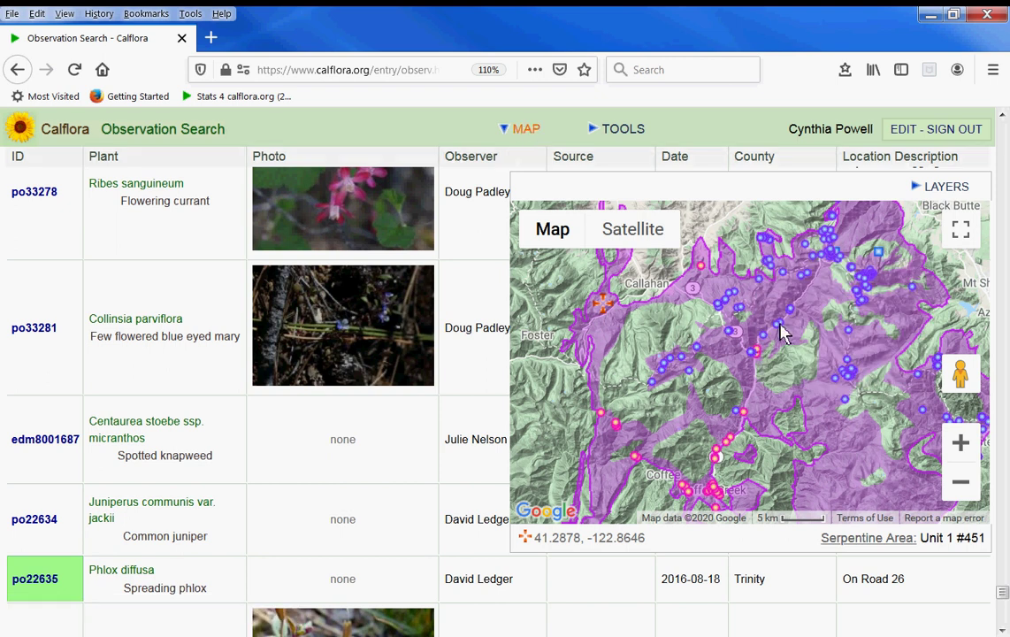
left_click(522, 129)
left_click_drag(1001, 591, 1002, 130)
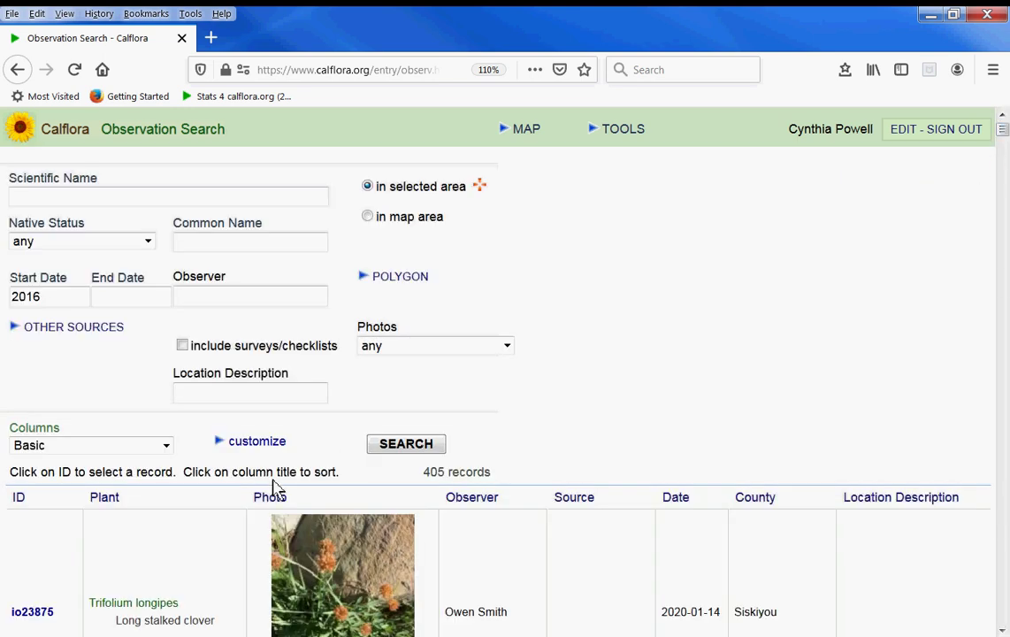
Step: Sort the 405 results by the Plant column, putting Abies magnifica and Aconitum columbianum first
scroll(298, 495, "down", 1)
scroll(299, 493, "down", 3)
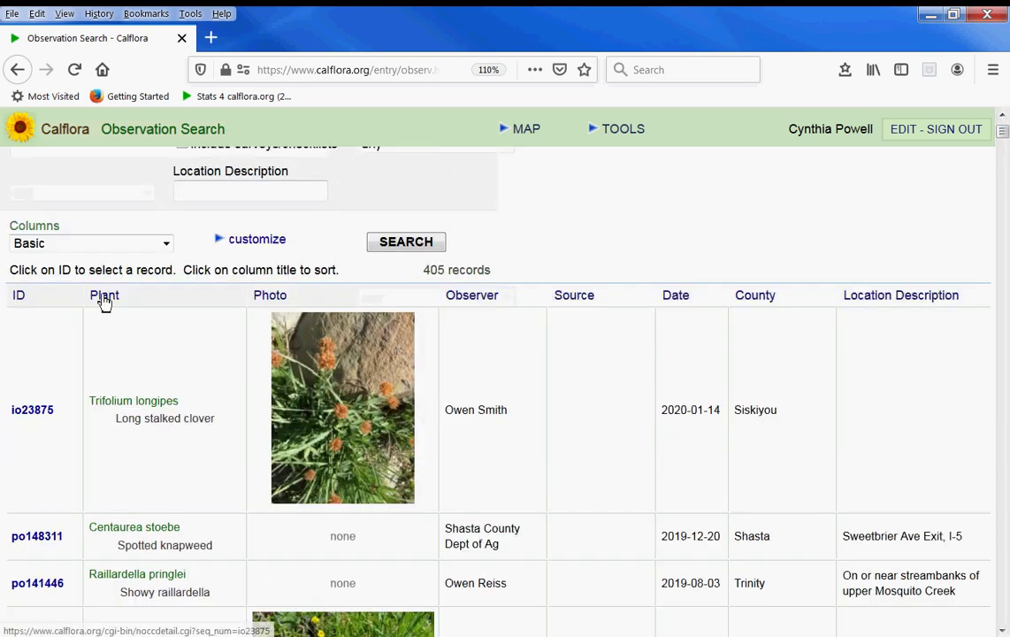
left_click(105, 300)
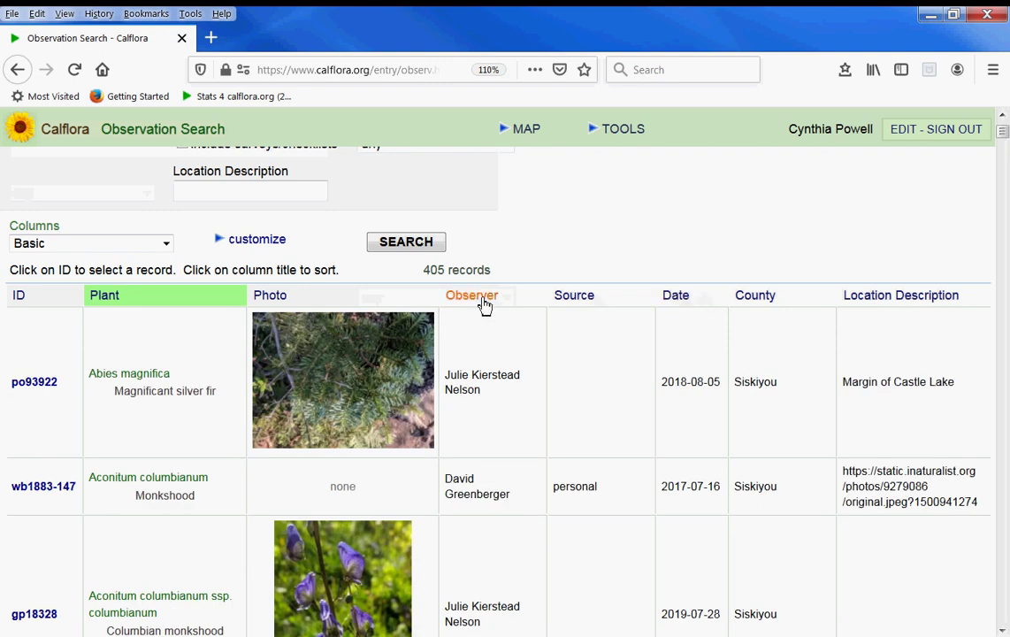
scroll(509, 455, "down", 2)
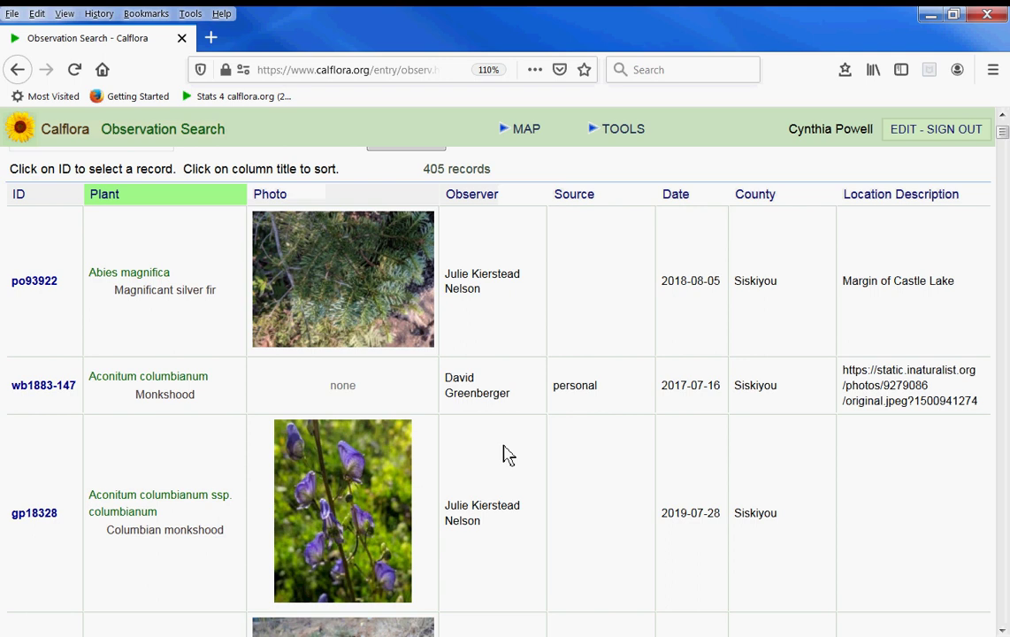
scroll(509, 455, "down", 2)
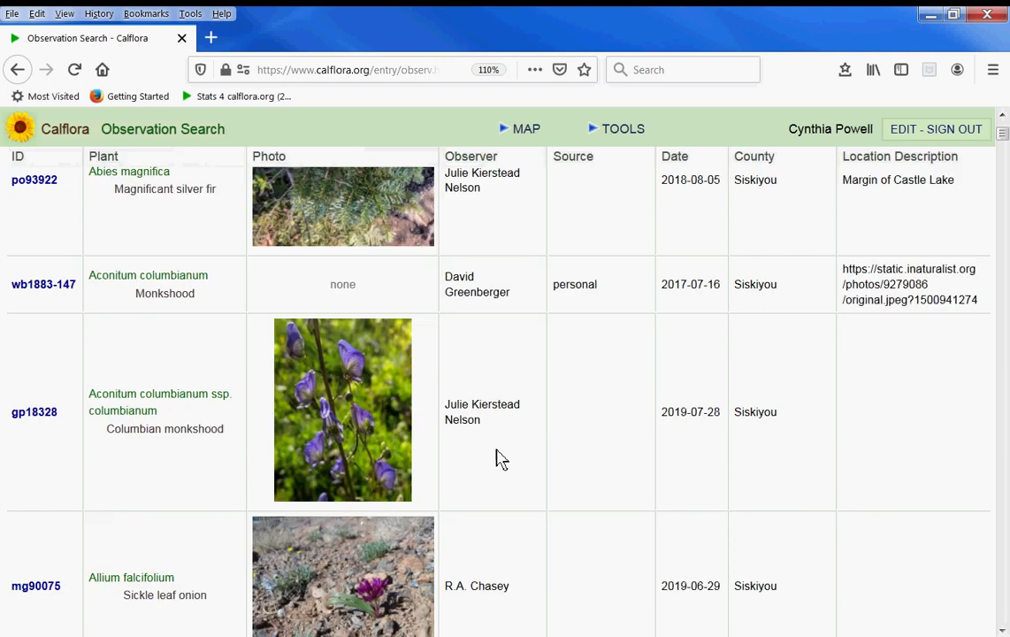
Step: Open the Aconitum columbianum ssp. columbianum taxon report in a new tab and scroll through its 237-record details
left_click(192, 401)
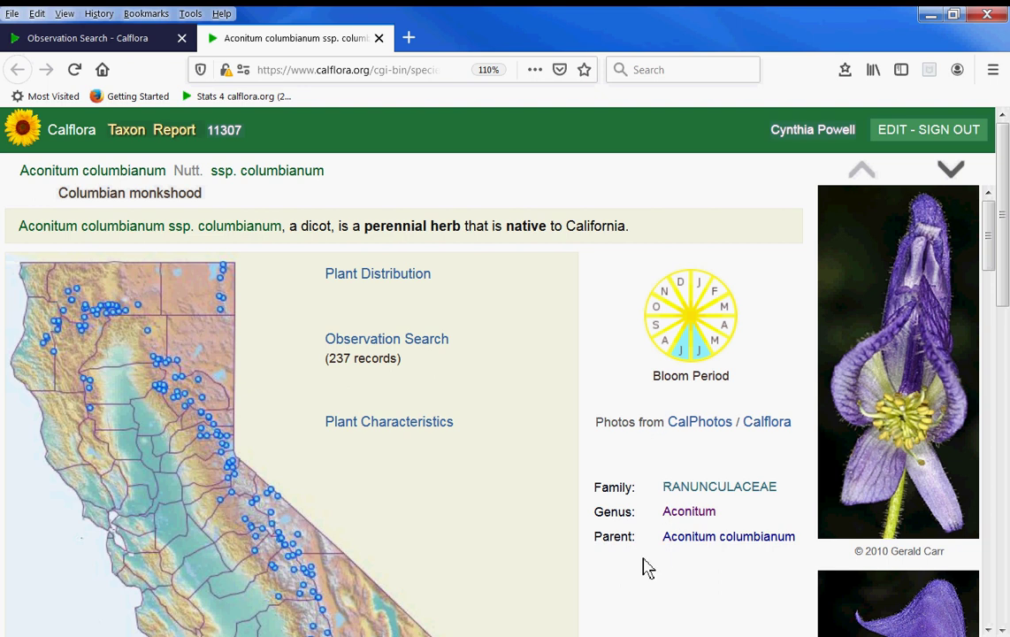
scroll(646, 569, "down", 2)
scroll(362, 252, "up", 1)
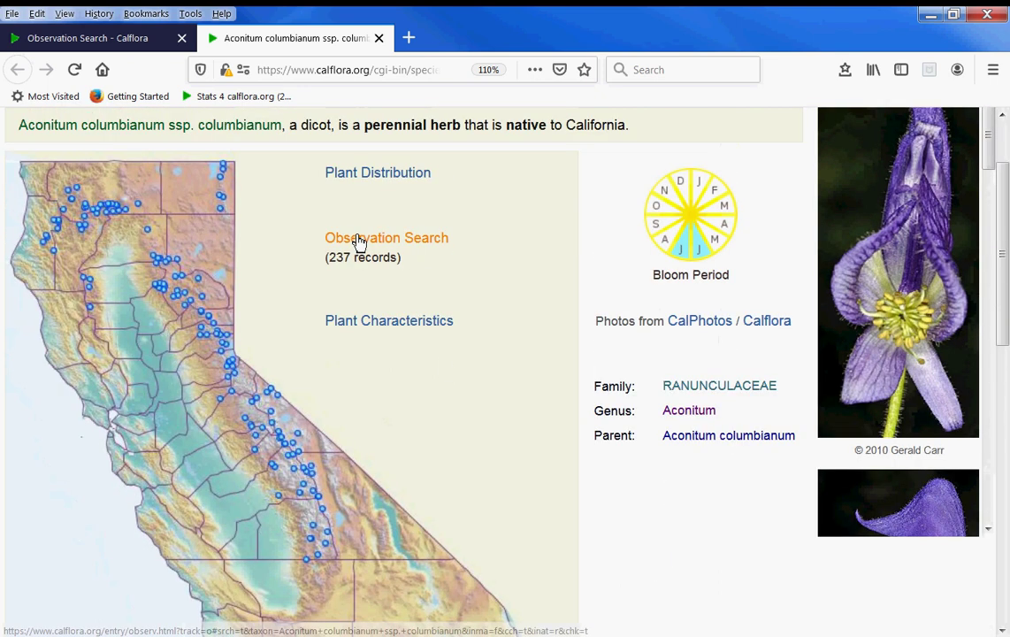
scroll(571, 472, "down", 2)
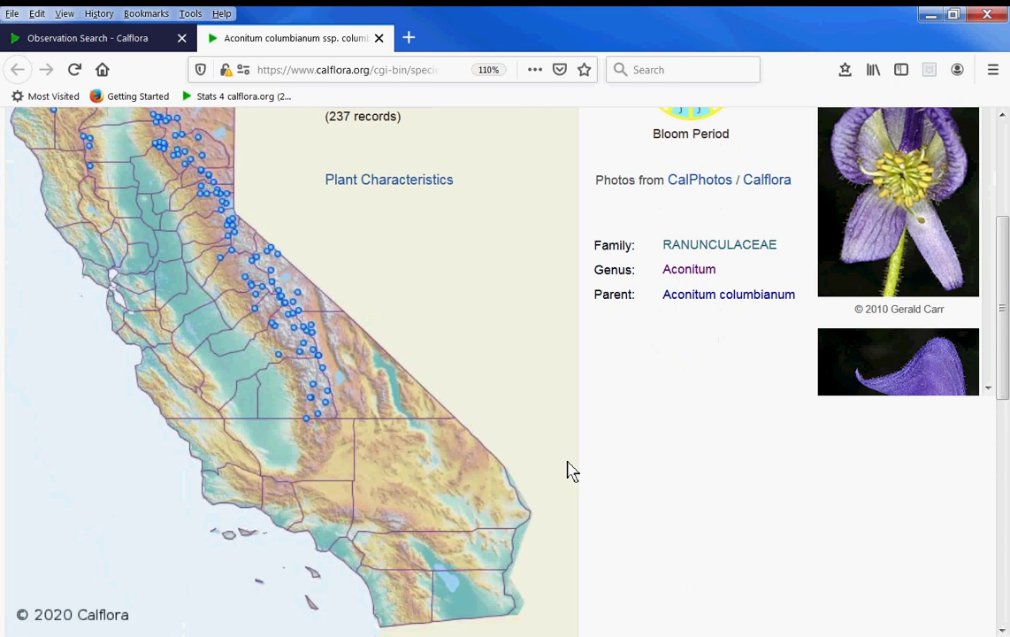
scroll(571, 472, "down", 2)
scroll(568, 469, "down", 2)
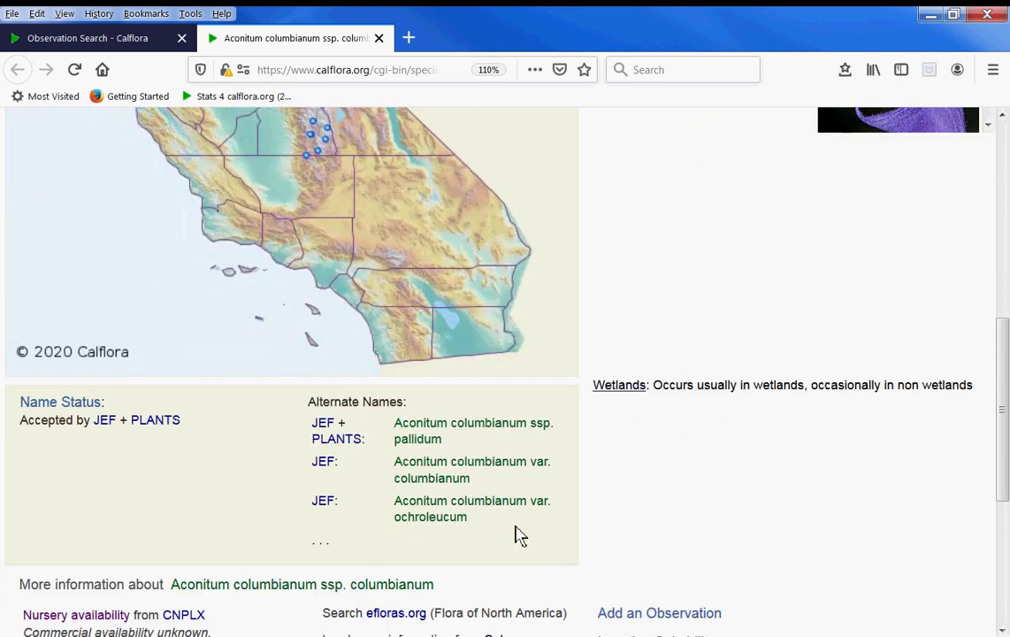
scroll(634, 492, "down", 2)
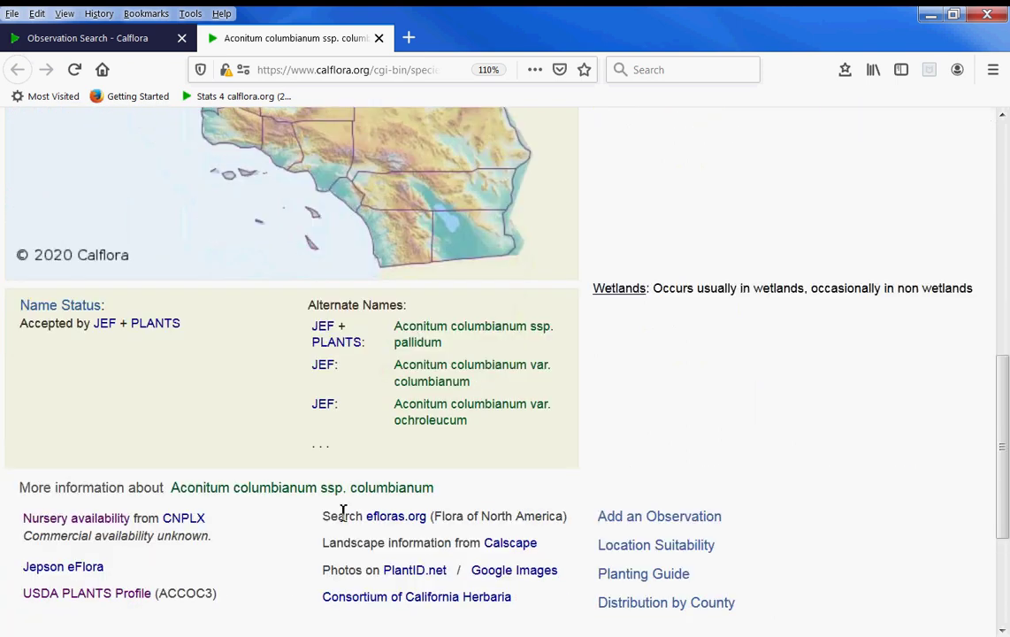
scroll(538, 494, "up", 6)
scroll(539, 495, "up", 5)
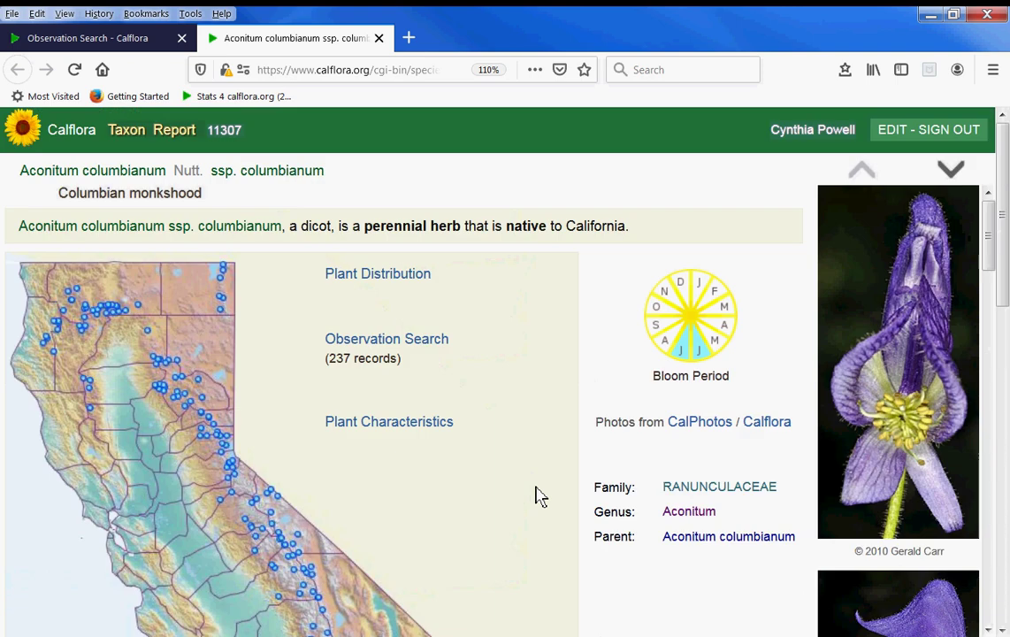
Step: Go to the Calflora home page and open Contact Calflora from the footer
left_click(75, 141)
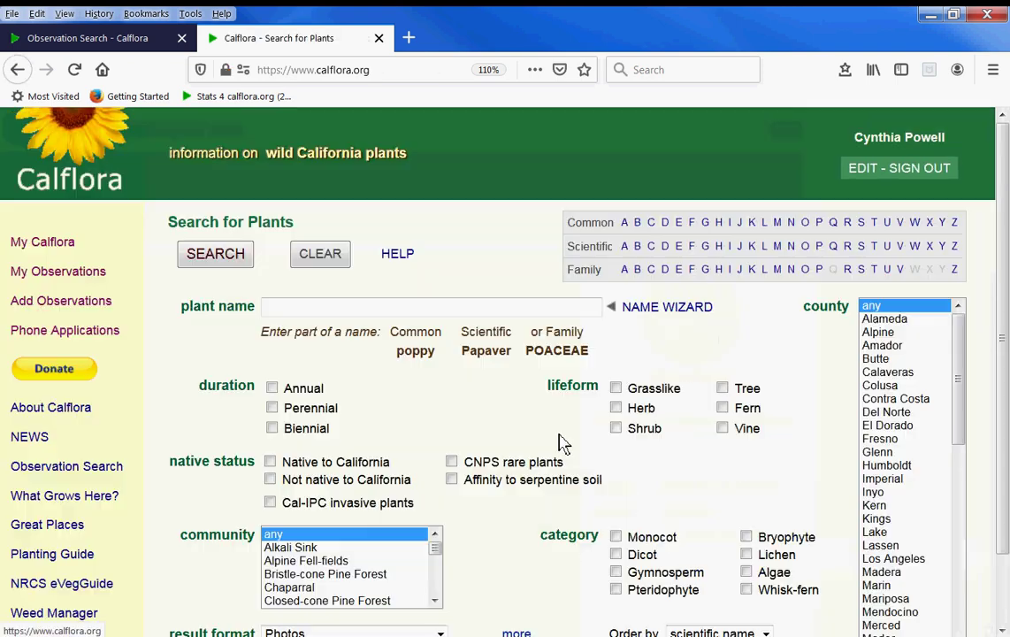
scroll(564, 443, "down", 2)
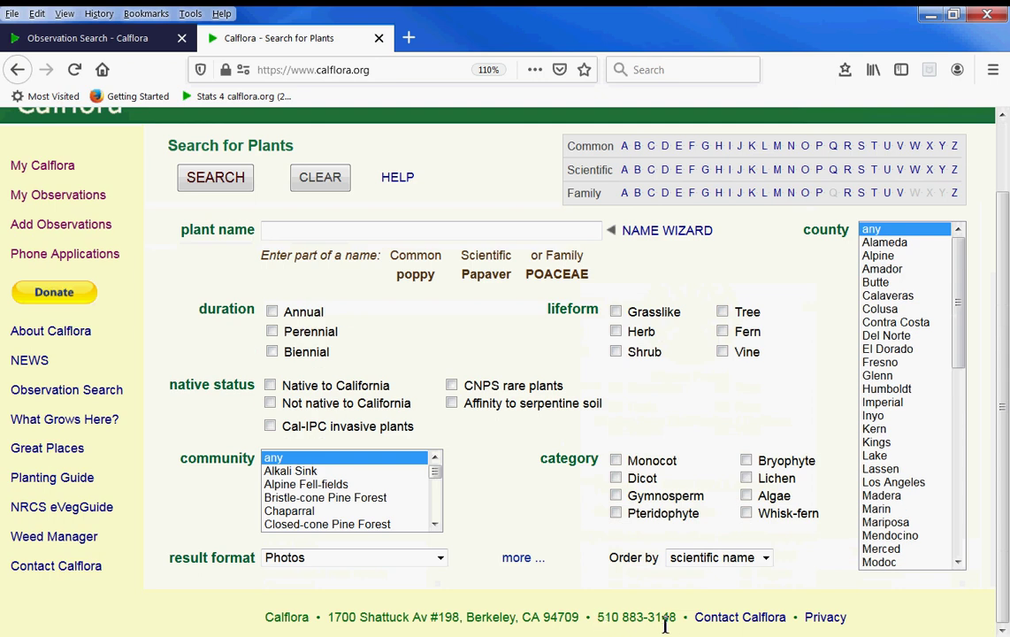
left_click_drag(599, 619, 675, 622)
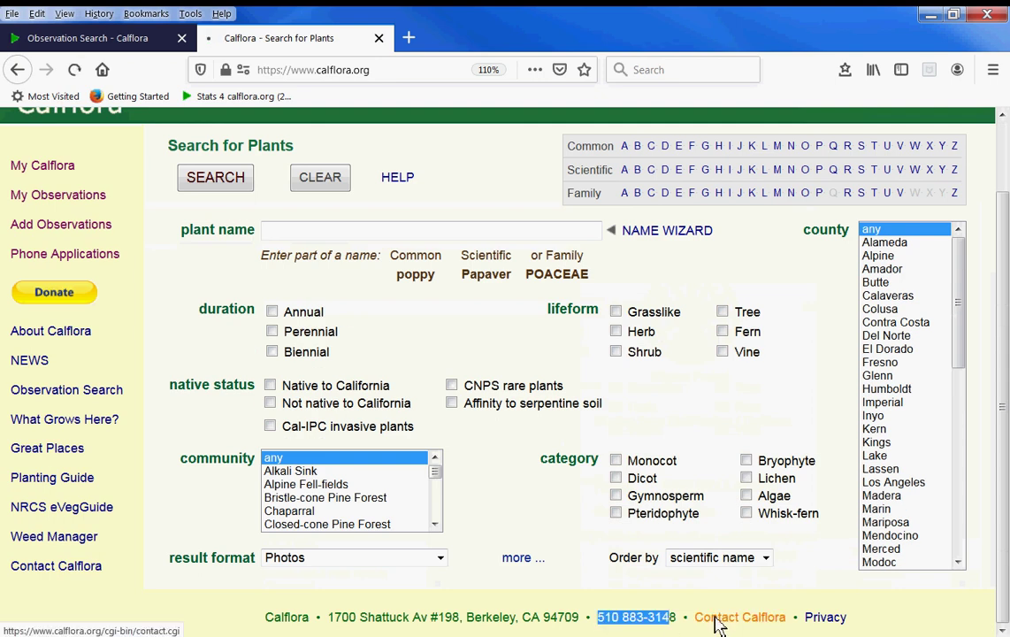
left_click(709, 623)
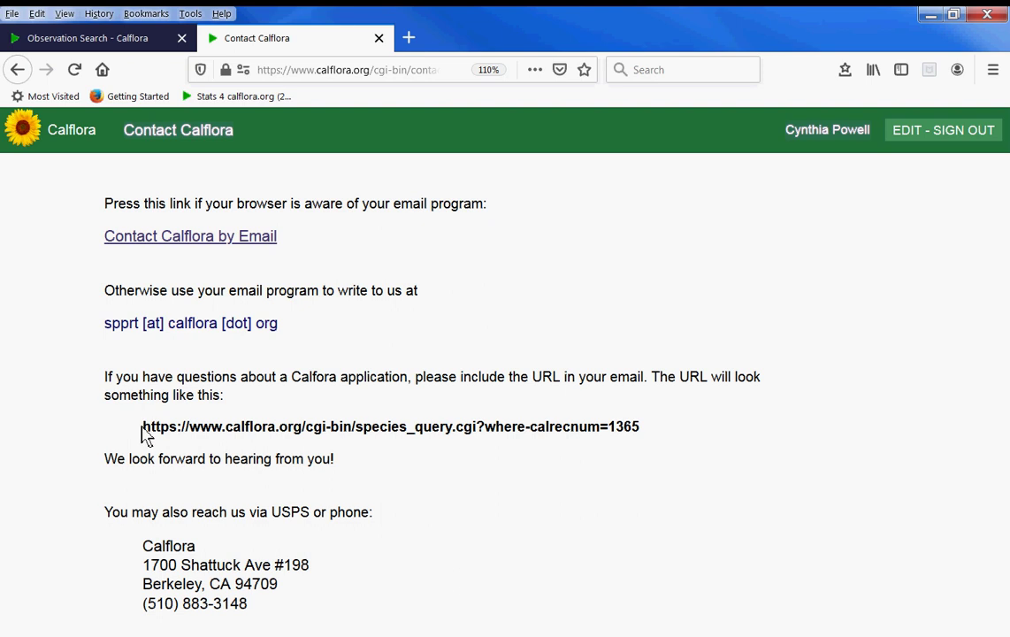
Step: Select the example species query URL, check the search results tab, and return to Contact Calflora
left_click_drag(143, 429, 202, 428)
left_click_drag(411, 434, 646, 432)
left_click(113, 46)
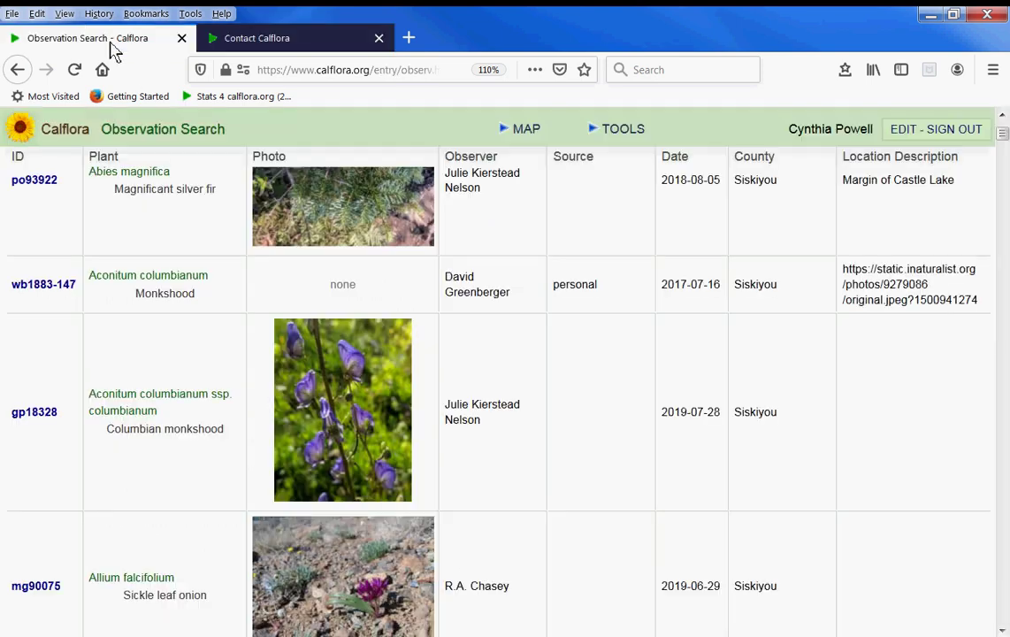
left_click(331, 78)
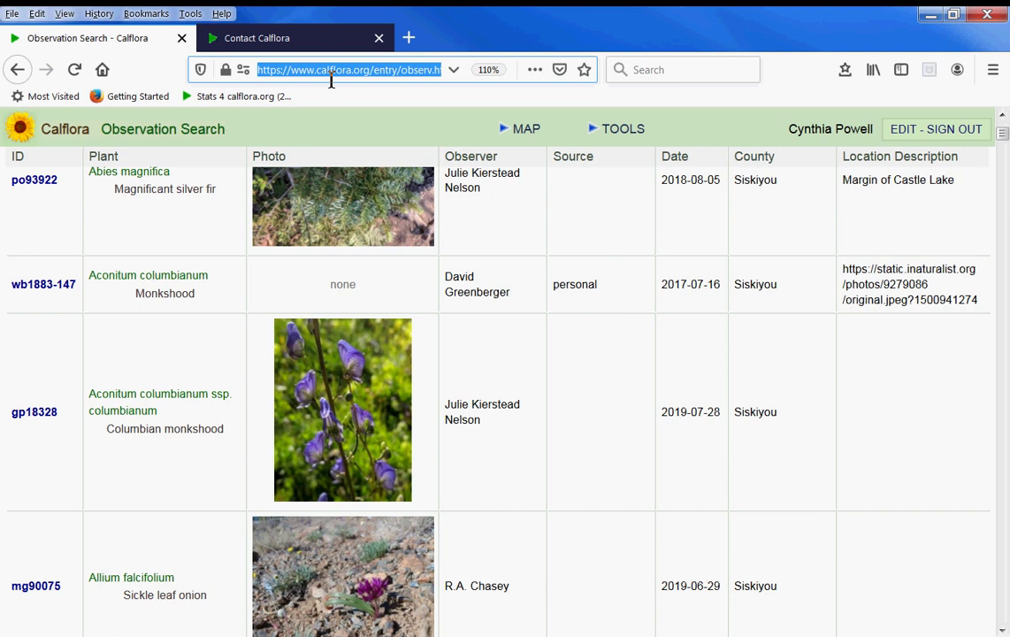
left_click(308, 44)
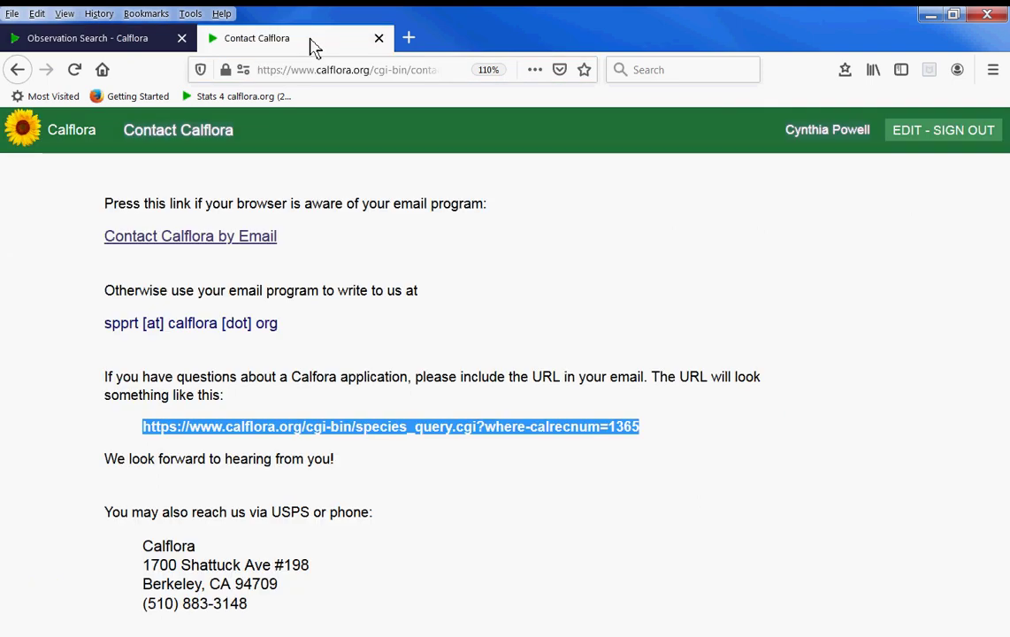